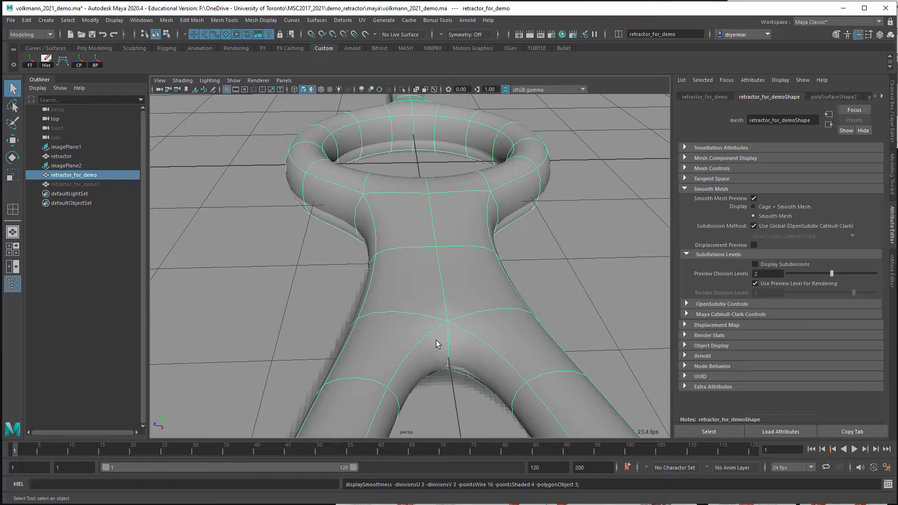
# Turn off the retractor's smooth mesh preview and examine the low-poly topology where the two legs meet
pyautogui.press('1')
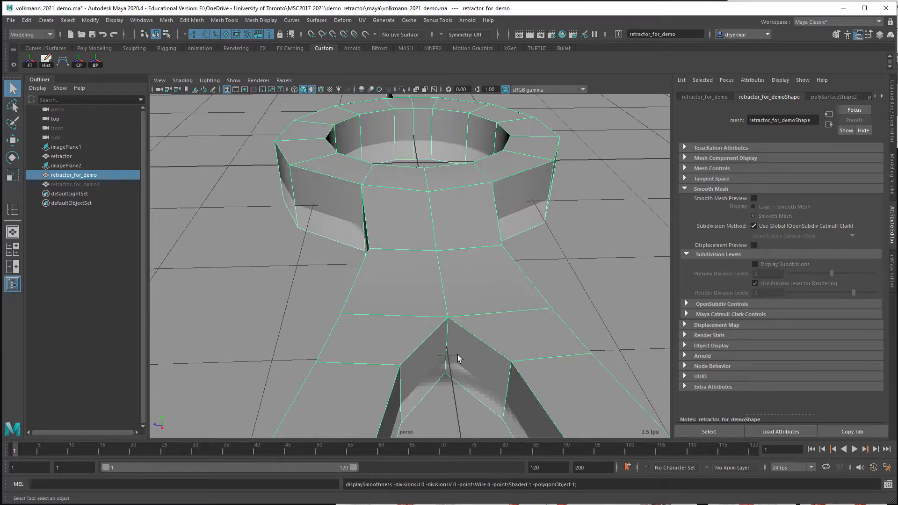
pyautogui.moveTo(479, 373)
pyautogui.keyDown('alt'); pyautogui.mouseDown()
pyautogui.moveTo(473, 361)
pyautogui.moveTo(483, 367)
pyautogui.mouseUp(); pyautogui.keyUp('alt')
pyautogui.keyDown('alt'); pyautogui.moveTo(484, 366); pyautogui.dragTo(439, 350, button='right'); pyautogui.keyUp('alt')
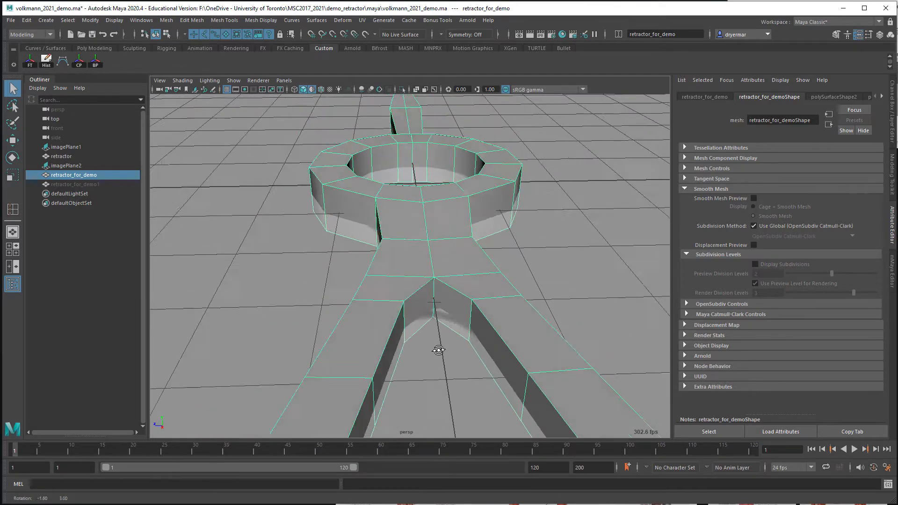
pyautogui.keyDown('alt'); pyautogui.moveTo(440, 351); pyautogui.dragTo(454, 362); pyautogui.keyUp('alt')
pyautogui.keyDown('alt'); pyautogui.moveTo(453, 365); pyautogui.dragTo(405, 346, button='middle'); pyautogui.keyUp('alt')
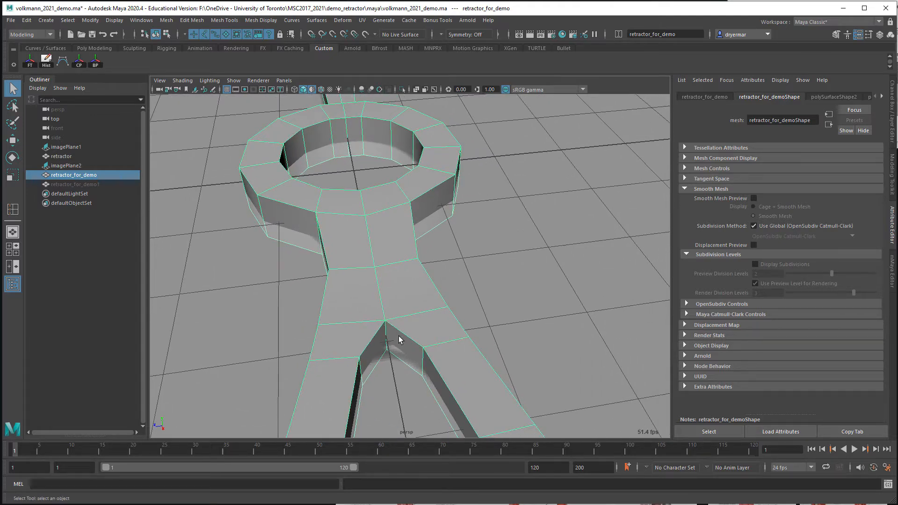
pyautogui.keyDown('alt'); pyautogui.moveTo(395, 338); pyautogui.dragTo(383, 319, button='right'); pyautogui.keyUp('alt')
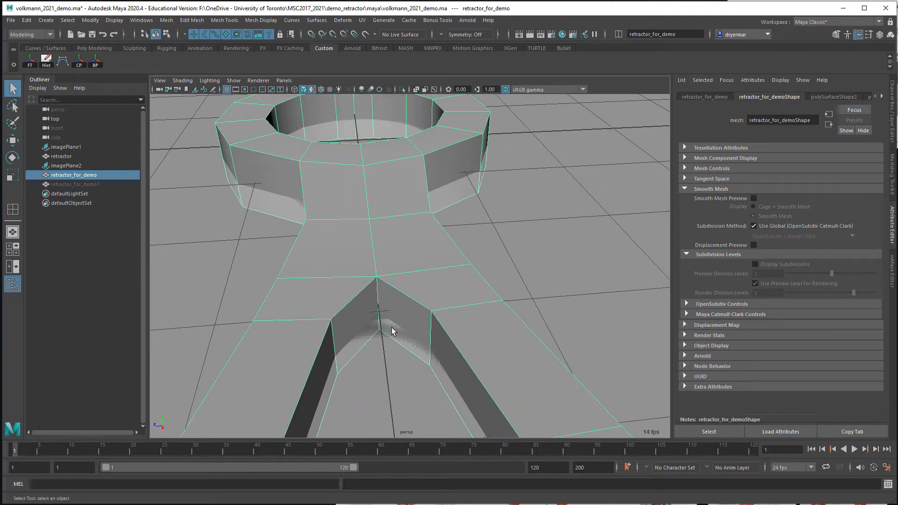
pyautogui.scroll(-6, 482, 351)
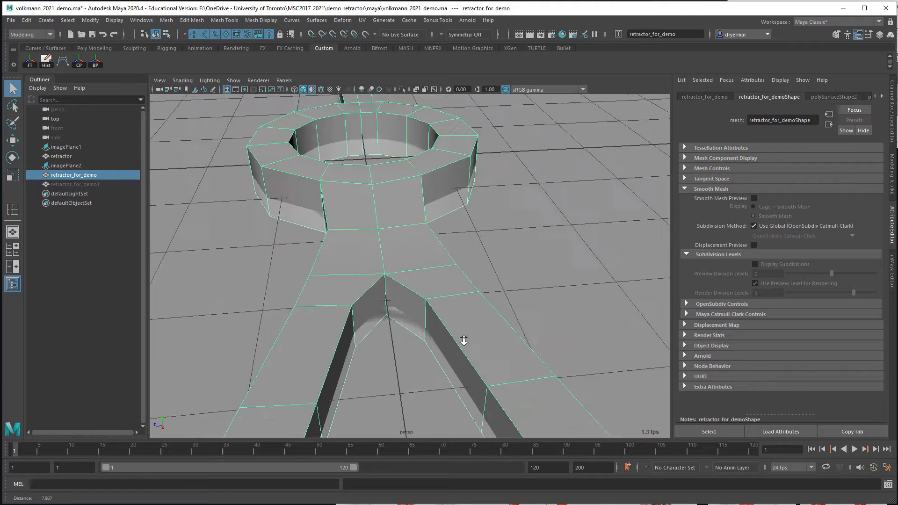
pyautogui.scroll(7, 341, 315)
pyautogui.keyDown('alt'); pyautogui.moveTo(444, 327); pyautogui.dragTo(436, 317); pyautogui.keyUp('alt')
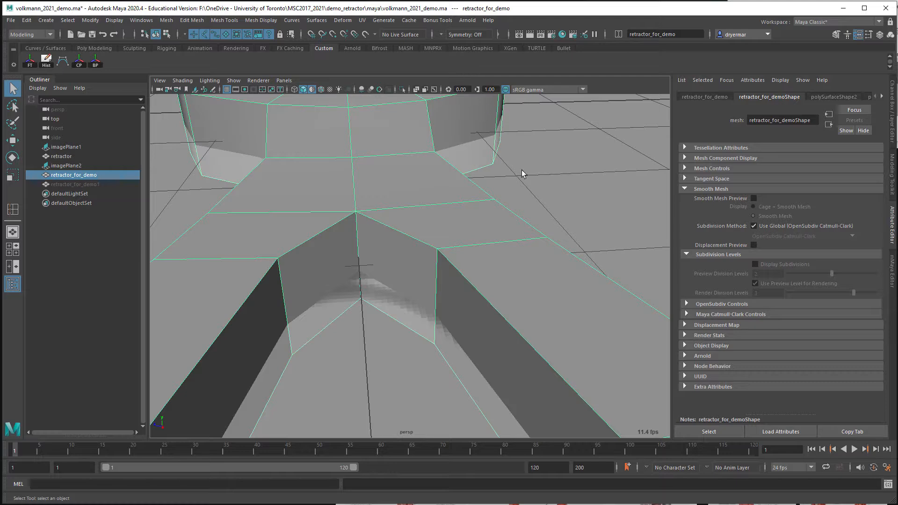
pyautogui.keyDown('alt'); pyautogui.moveTo(522, 171); pyautogui.dragTo(393, 152, button='right'); pyautogui.keyUp('alt')
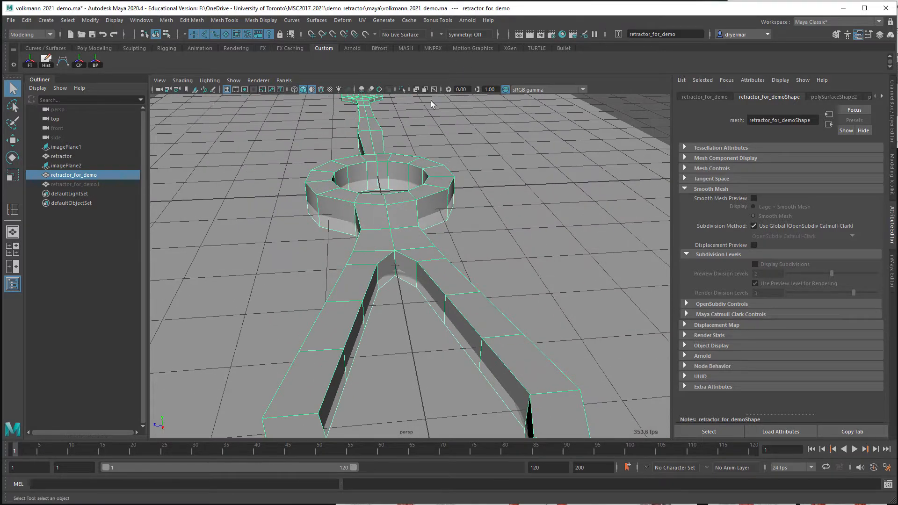
# Set modelling symmetry to Object Z and check that edges on both legs highlight together
pyautogui.click(442, 35)
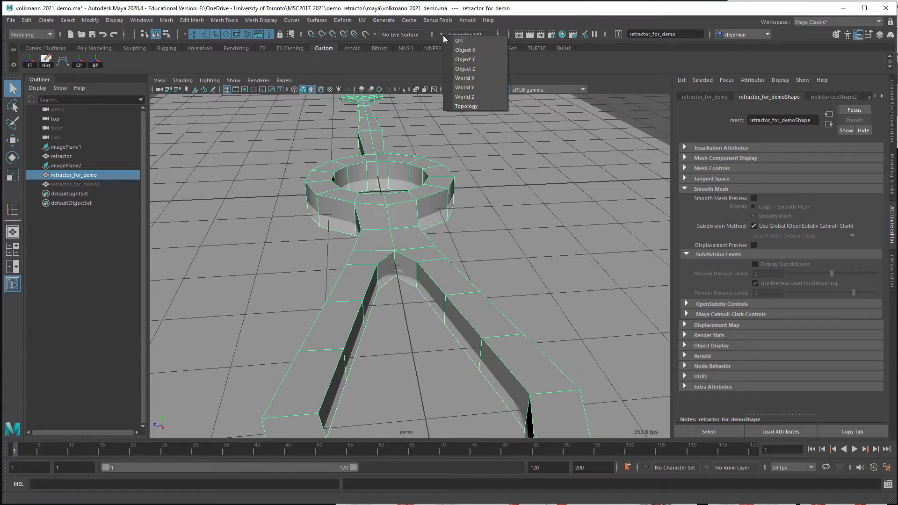
pyautogui.click(442, 34)
pyautogui.click(442, 34)
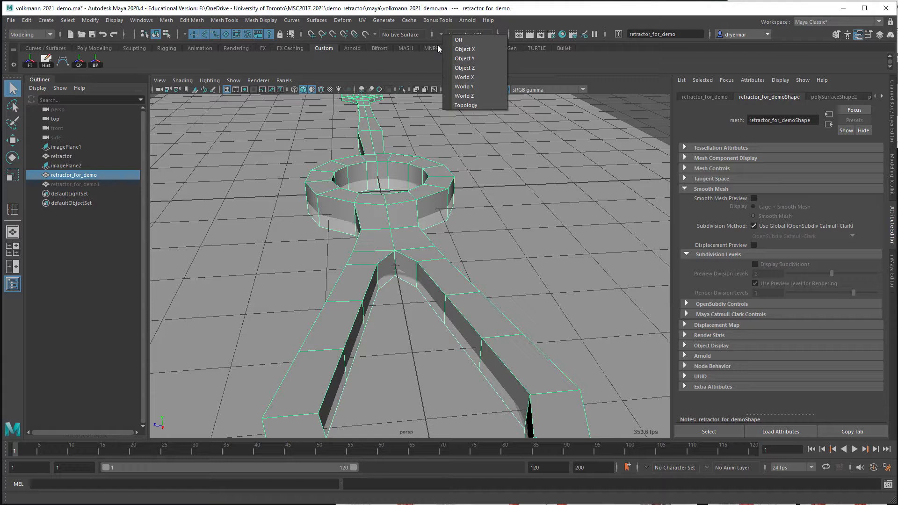
pyautogui.click(465, 68)
pyautogui.moveTo(425, 261); pyautogui.dragTo(426, 234, button='right')
pyautogui.click(459, 293)
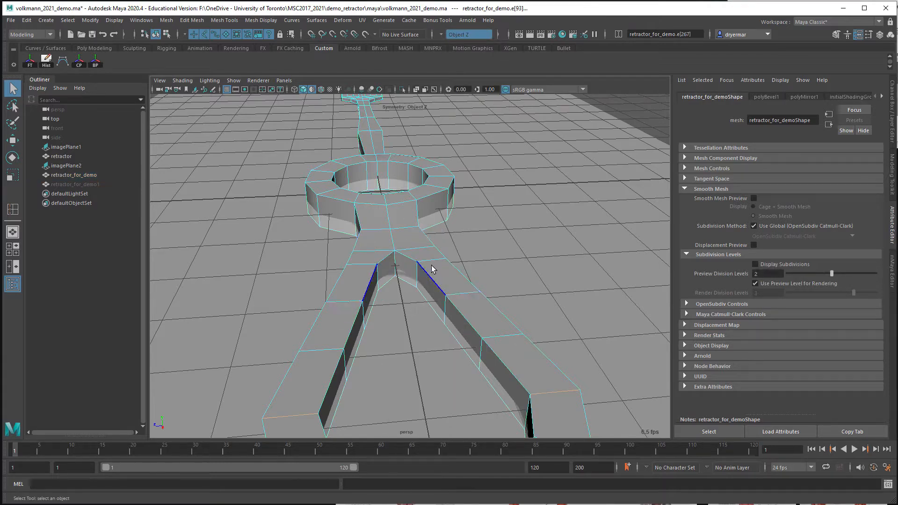
pyautogui.click(433, 157)
pyautogui.click(442, 34)
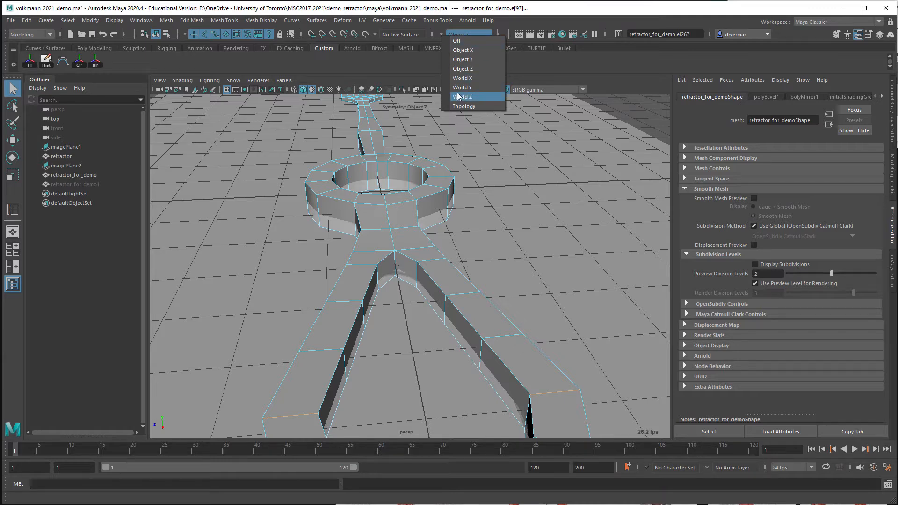
pyautogui.click(439, 29)
# Use Multi-Cut to insert a mirrored edge loop halfway along the first segment of each leg beside the inner corner
pyautogui.keyDown('alt'); pyautogui.moveTo(313, 218); pyautogui.dragTo(395, 181); pyautogui.keyUp('alt')
pyautogui.keyDown('alt'); pyautogui.moveTo(395, 180); pyautogui.dragTo(463, 183, button='right'); pyautogui.keyUp('alt')
pyautogui.keyDown('alt'); pyautogui.moveTo(463, 183); pyautogui.dragTo(379, 216); pyautogui.keyUp('alt')
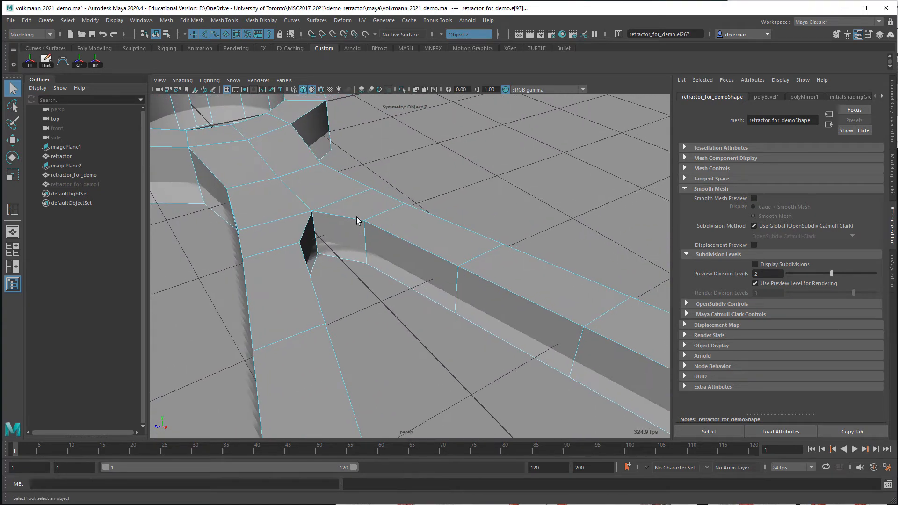
pyautogui.moveTo(355, 223); pyautogui.dragTo(420, 193, button='right')
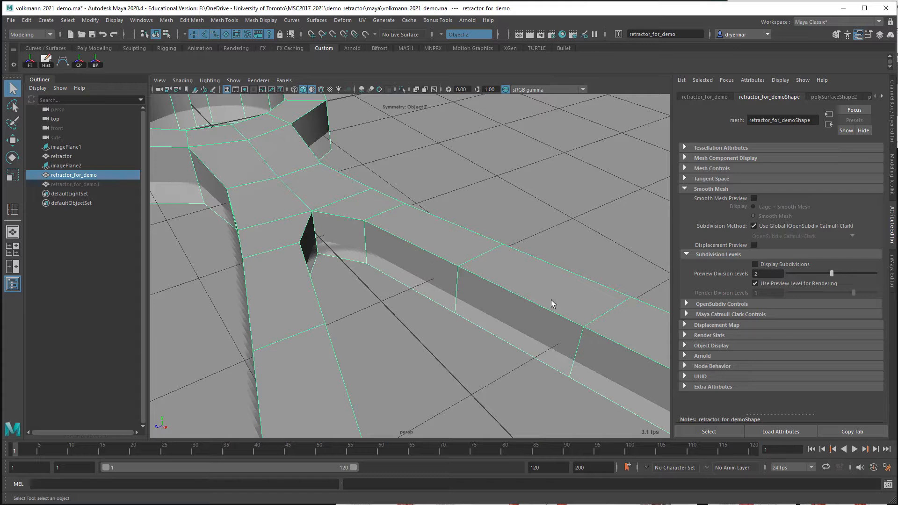
pyautogui.click(892, 173)
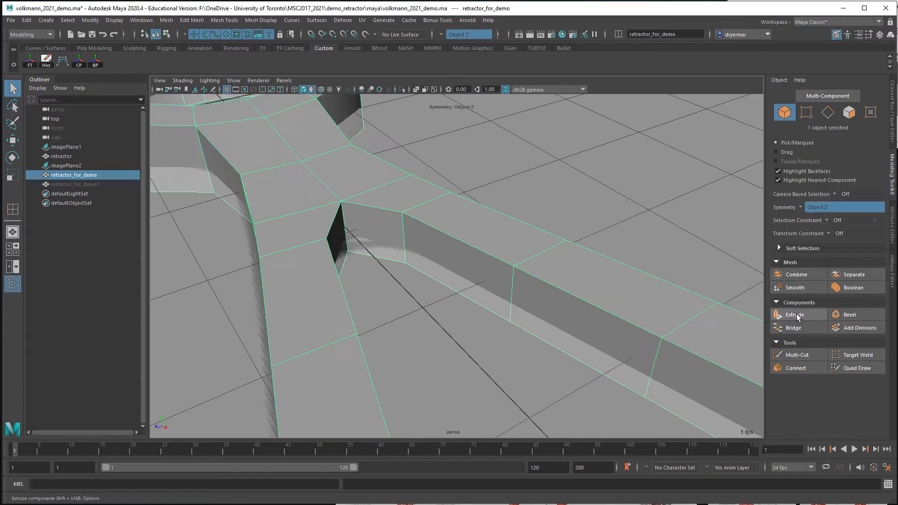
pyautogui.click(798, 355)
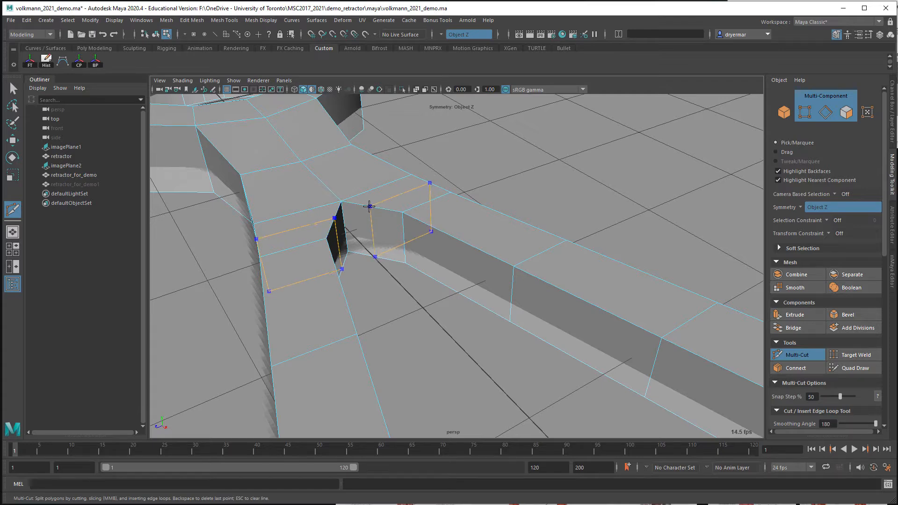
pyautogui.keyDown('alt'); pyautogui.moveTo(487, 257); pyautogui.dragTo(473, 245); pyautogui.keyUp('alt')
pyautogui.scroll(2, 377, 214)
pyautogui.keyDown('alt'); pyautogui.moveTo(377, 215); pyautogui.dragTo(439, 202, button='middle'); pyautogui.keyUp('alt')
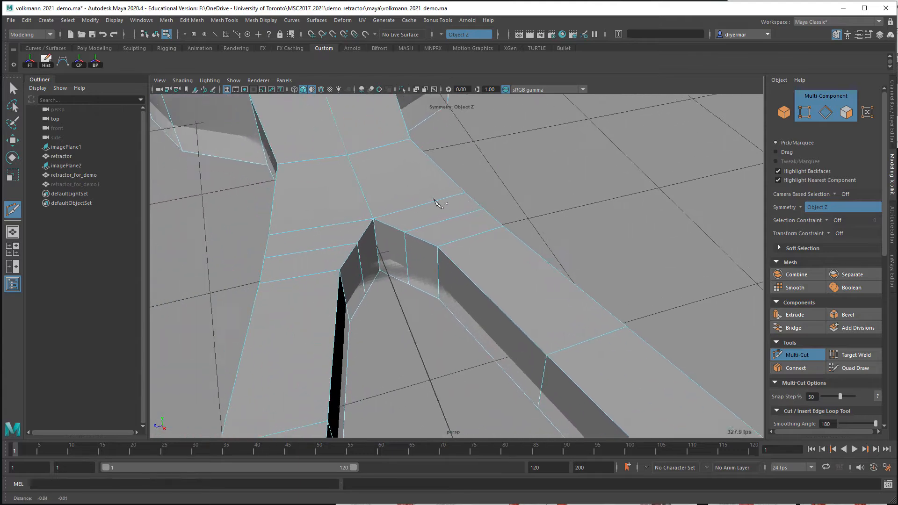
pyautogui.keyDown('alt'); pyautogui.moveTo(440, 203); pyautogui.dragTo(400, 199); pyautogui.keyUp('alt')
pyautogui.scroll(2, 407, 202)
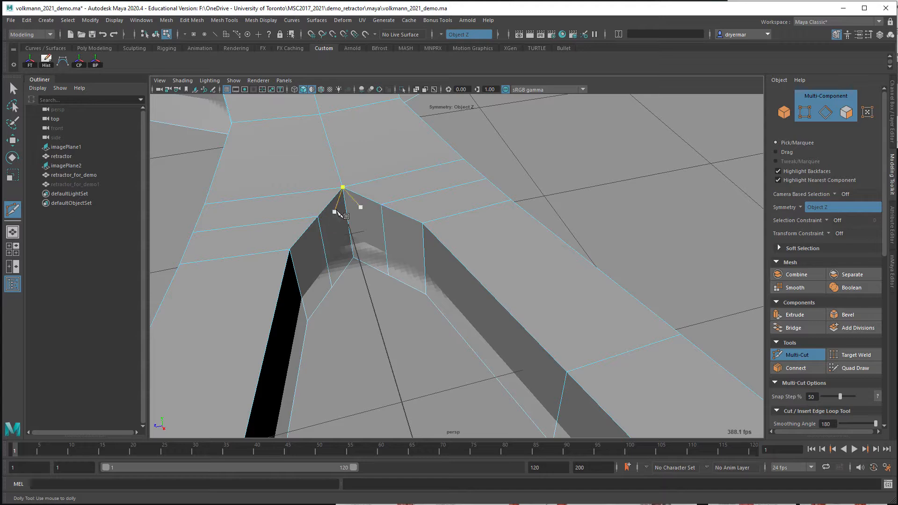
pyautogui.click(318, 217)
pyautogui.click(392, 272)
pyautogui.keyDown('alt'); pyautogui.moveTo(392, 273); pyautogui.dragTo(341, 251); pyautogui.keyUp('alt')
# Delete the two inner wall faces that meet at the sharp corner between the legs
pyautogui.press('w')
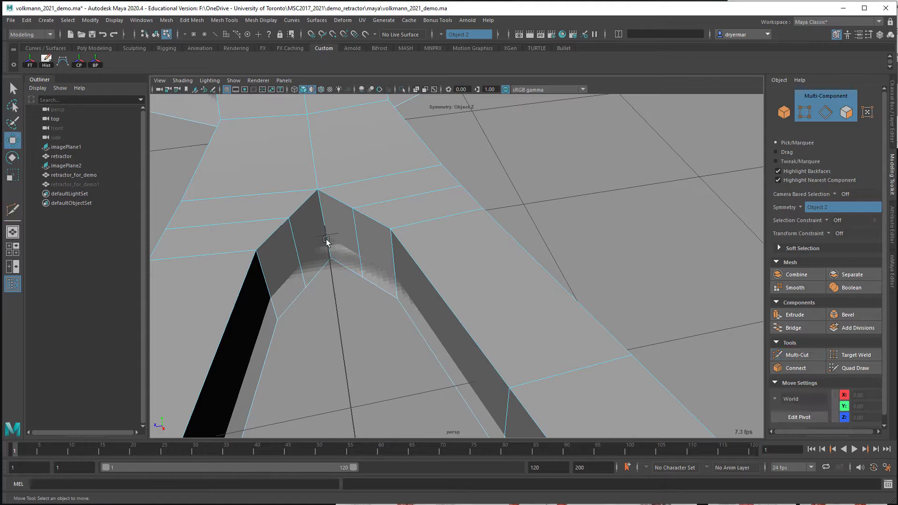
pyautogui.rightClick(317, 237)
pyautogui.click(316, 261)
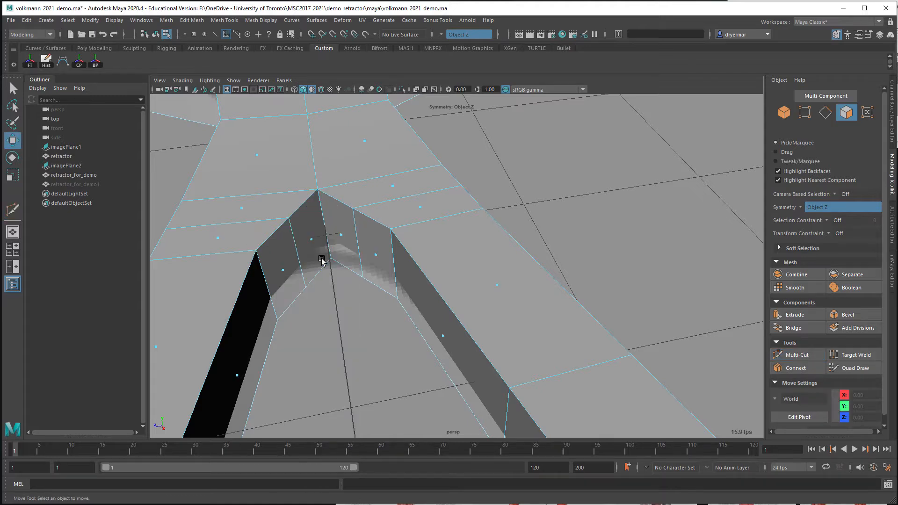
pyautogui.click(342, 237)
pyautogui.press('Delete')
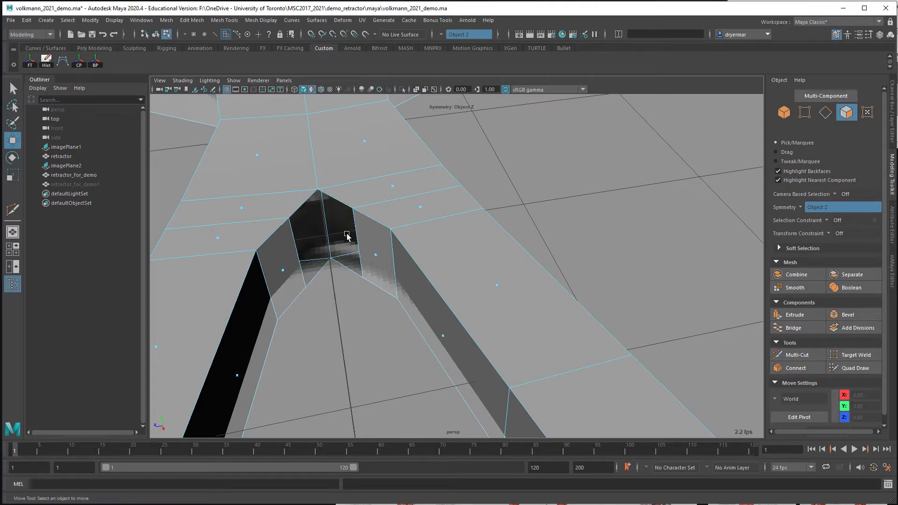
# Bridge the two vertical border edges on either side of the opening between the legs
pyautogui.keyDown('alt'); pyautogui.moveTo(347, 235); pyautogui.dragTo(356, 216); pyautogui.keyUp('alt')
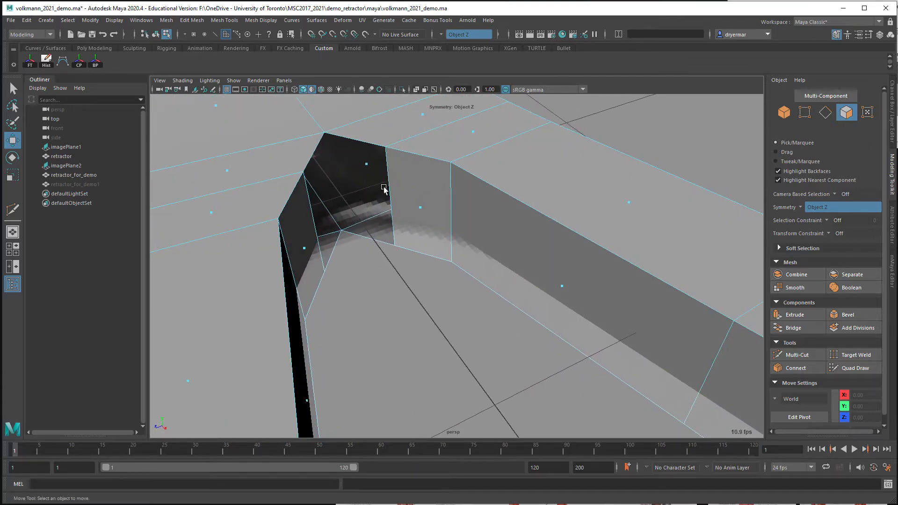
pyautogui.moveTo(308, 219); pyautogui.dragTo(310, 202, button='right')
pyautogui.click(311, 202)
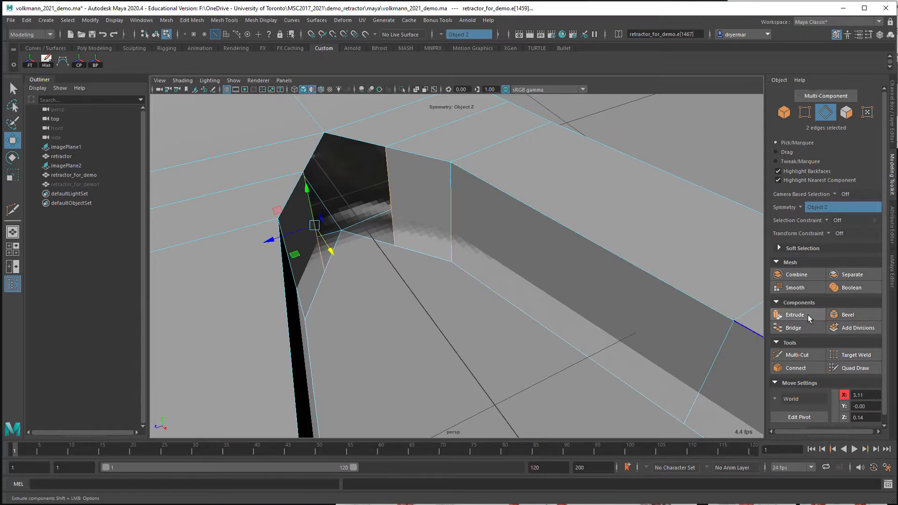
pyautogui.click(802, 329)
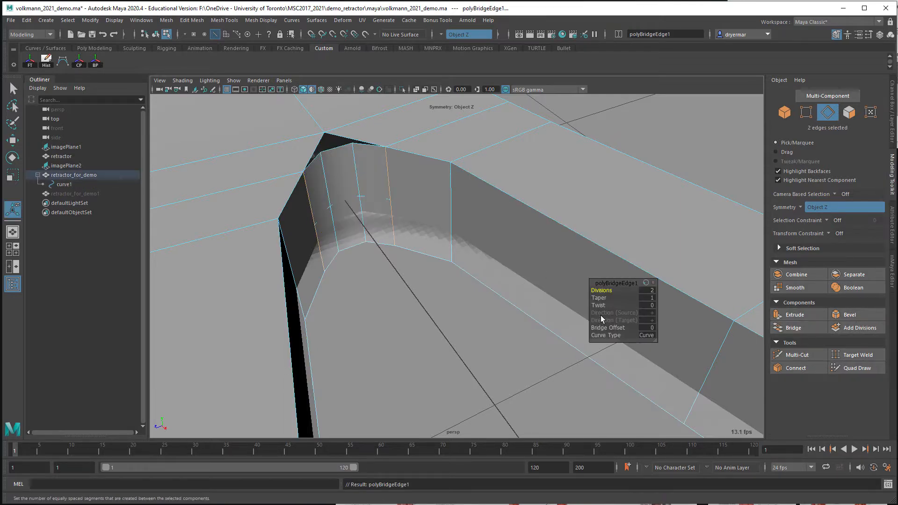
# Set the bridge to 0 divisions and its curve type to Linear
pyautogui.click(652, 291)
pyautogui.write('1')
pyautogui.press('Return')
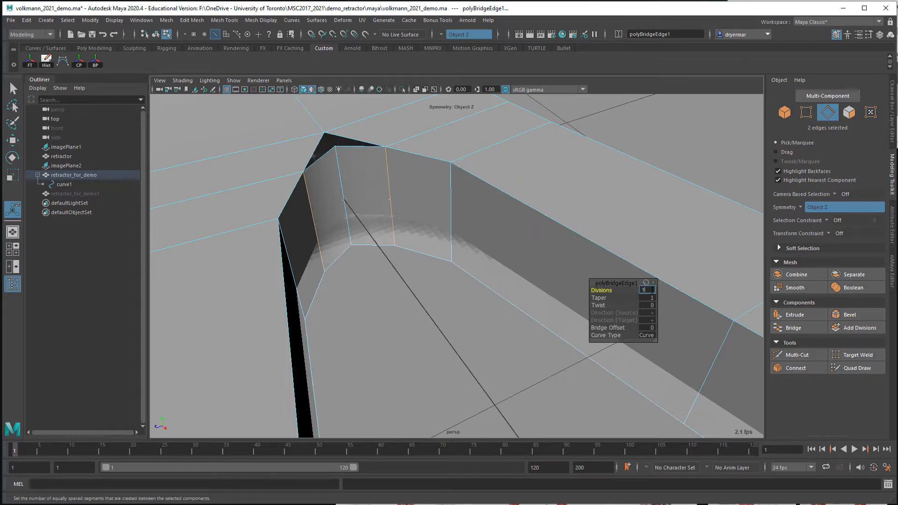
pyautogui.write('0')
pyautogui.press('Return')
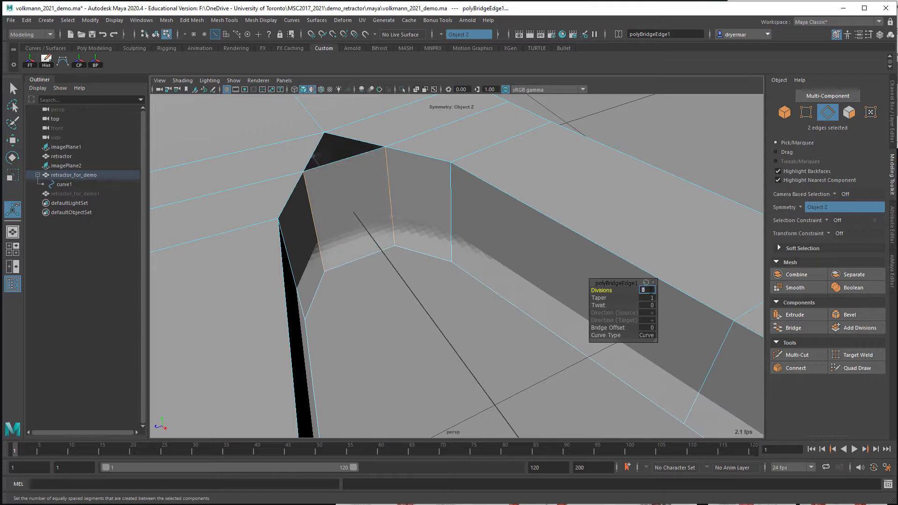
pyautogui.click(645, 335)
pyautogui.click(664, 341)
# Turn symmetry off and use Multi-Cut to add a vertical edge down the middle of the bridged face
pyautogui.keyDown('alt'); pyautogui.moveTo(384, 215); pyautogui.dragTo(407, 240); pyautogui.keyUp('alt')
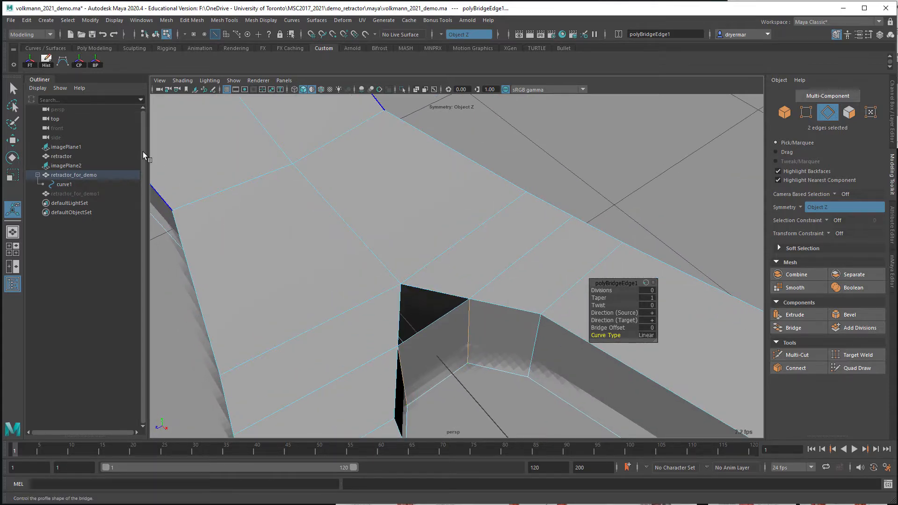
pyautogui.keyDown('alt'); pyautogui.moveTo(385, 267); pyautogui.dragTo(357, 255); pyautogui.keyUp('alt')
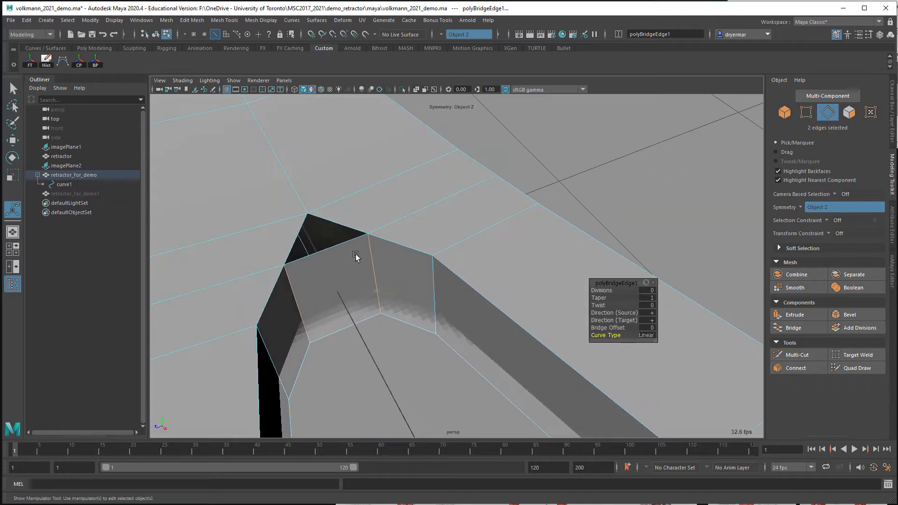
pyautogui.keyDown('alt'); pyautogui.moveTo(311, 237); pyautogui.dragTo(315, 232); pyautogui.keyUp('alt')
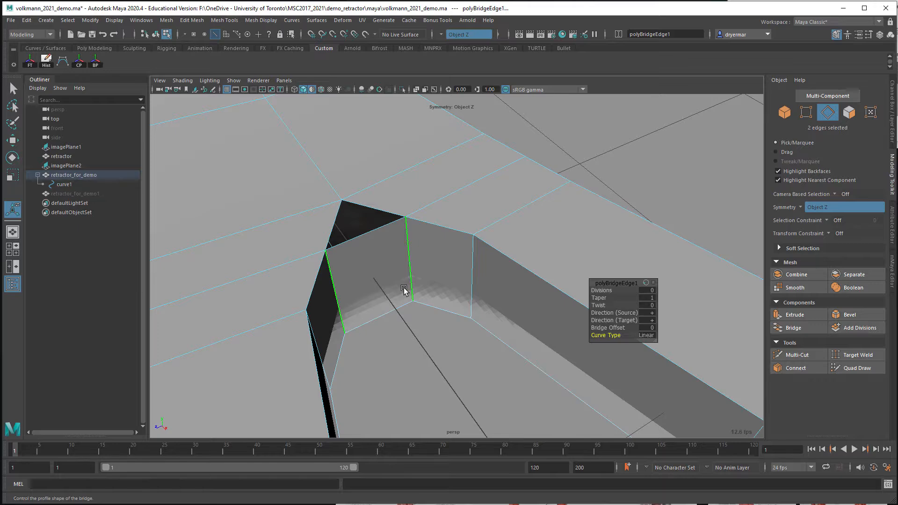
pyautogui.keyDown('alt'); pyautogui.moveTo(391, 283); pyautogui.dragTo(366, 263); pyautogui.keyUp('alt')
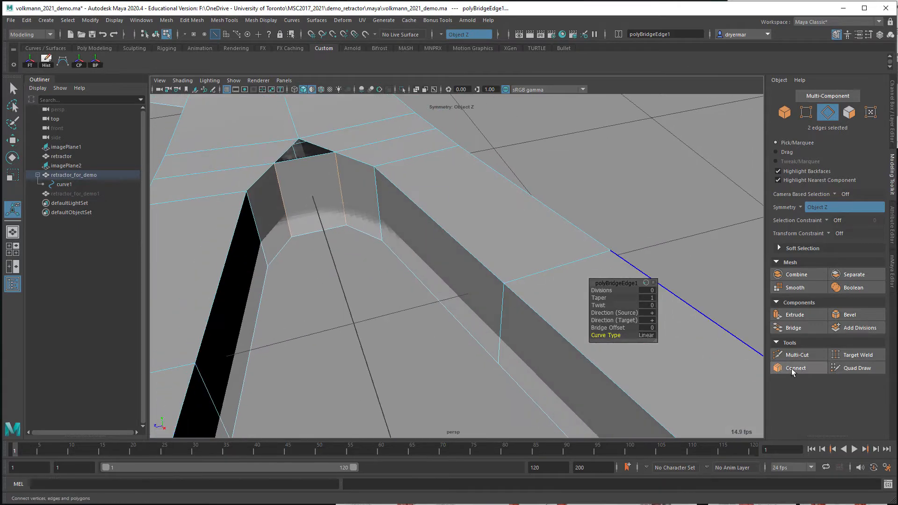
pyautogui.click(797, 354)
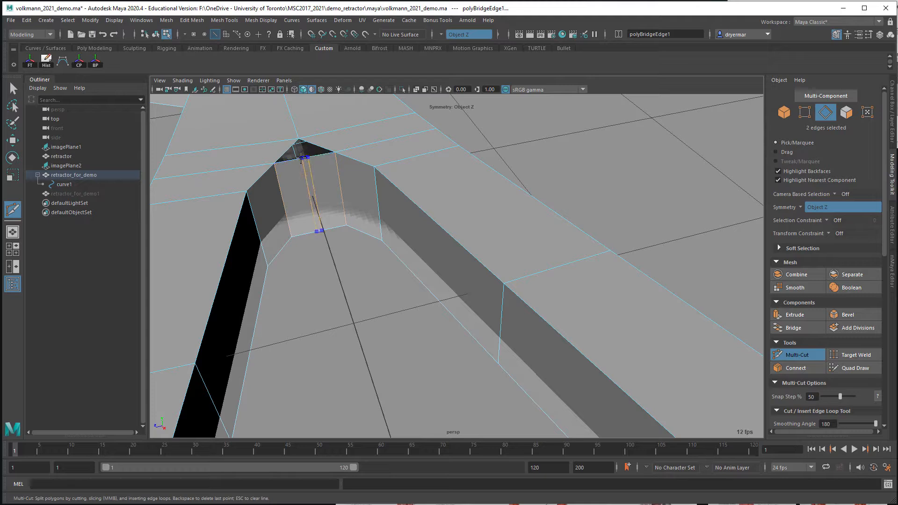
pyautogui.click(447, 36)
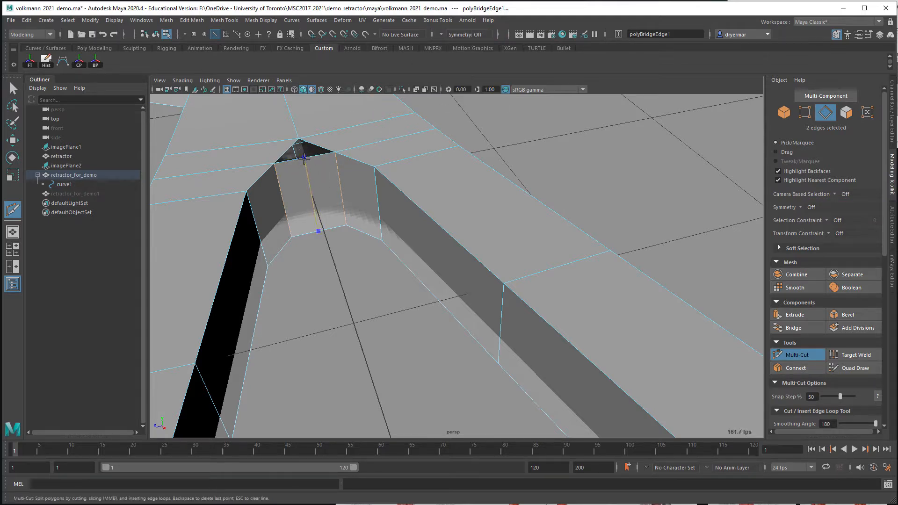
pyautogui.keyDown('ctrl'); pyautogui.keyDown('shift'); pyautogui.click(304, 159); pyautogui.keyUp('shift'); pyautogui.keyUp('ctrl')
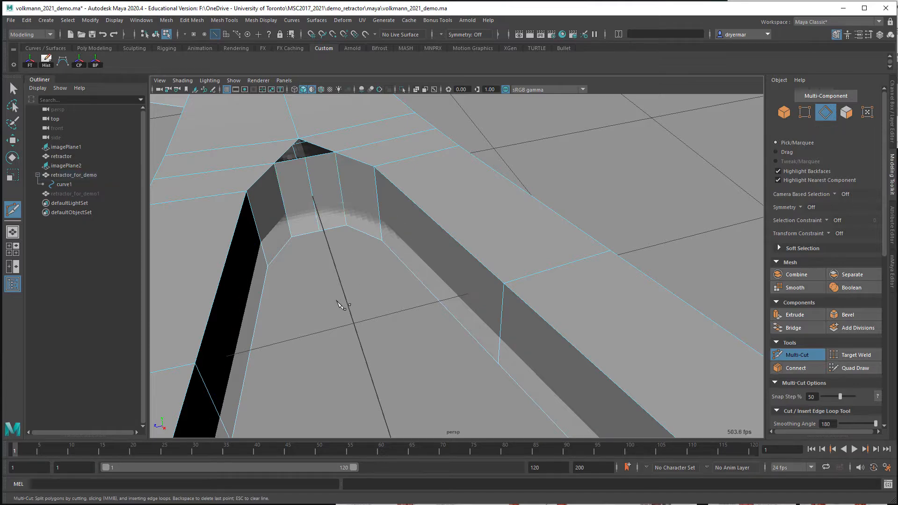
# Close the triangular hole between the bridged wall and the old corner point using Fill Hole on its border edge
pyautogui.keyDown('alt'); pyautogui.moveTo(311, 287); pyautogui.dragTo(319, 292); pyautogui.keyUp('alt')
pyautogui.keyDown('alt'); pyautogui.moveTo(320, 293); pyautogui.dragTo(345, 289, button='right'); pyautogui.keyUp('alt')
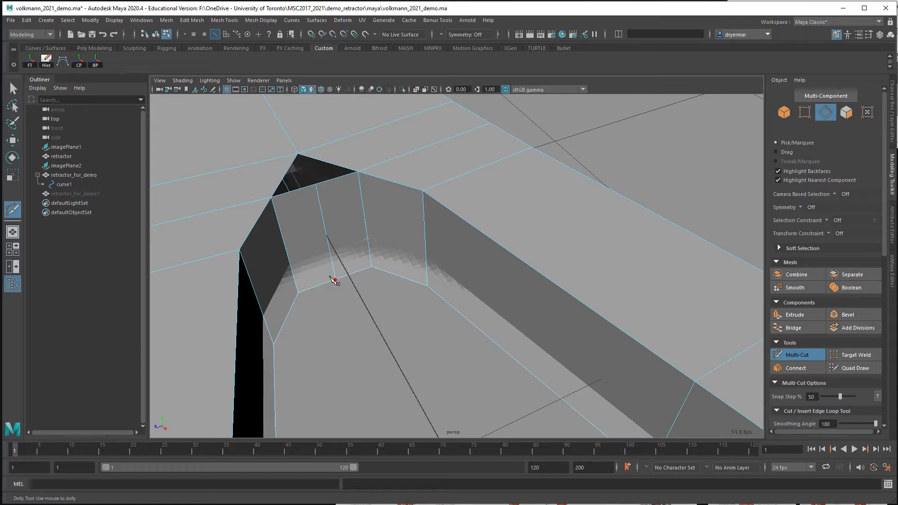
pyautogui.click(331, 277)
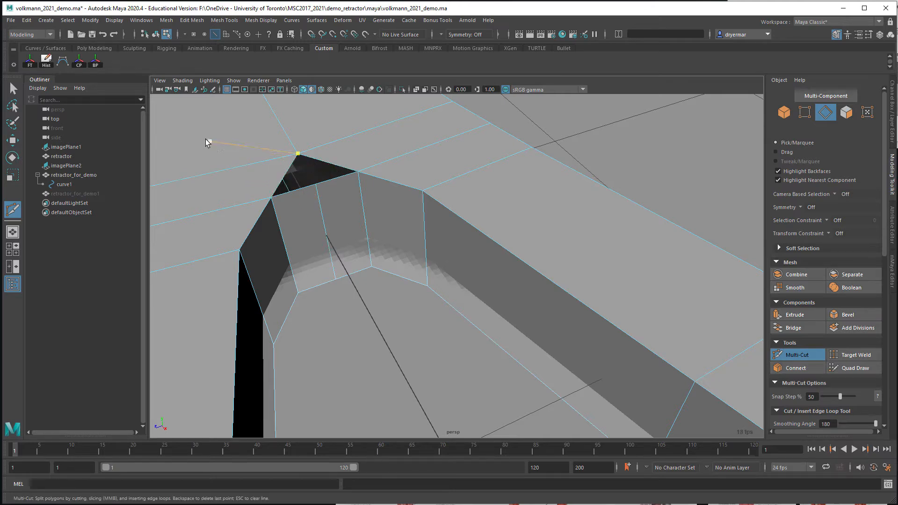
pyautogui.press('q')
pyautogui.rightClick(280, 171)
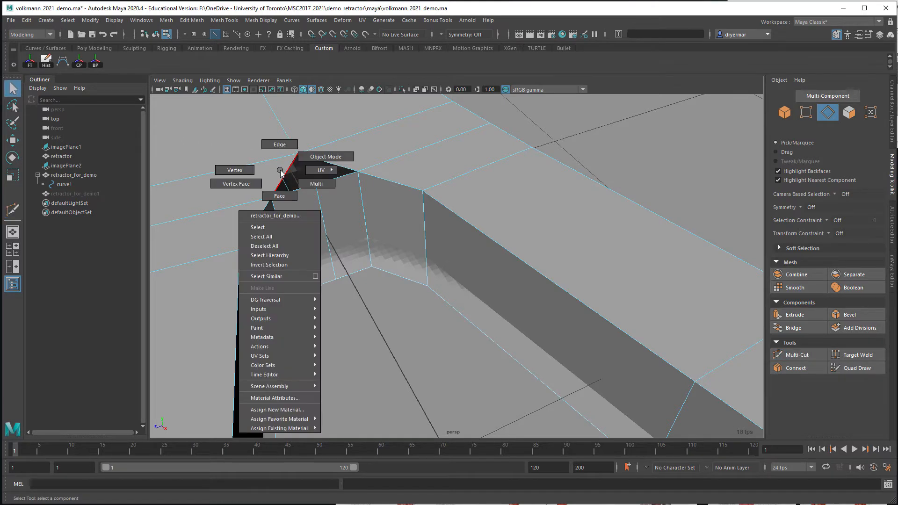
pyautogui.moveTo(280, 170); pyautogui.dragTo(281, 156, button='right')
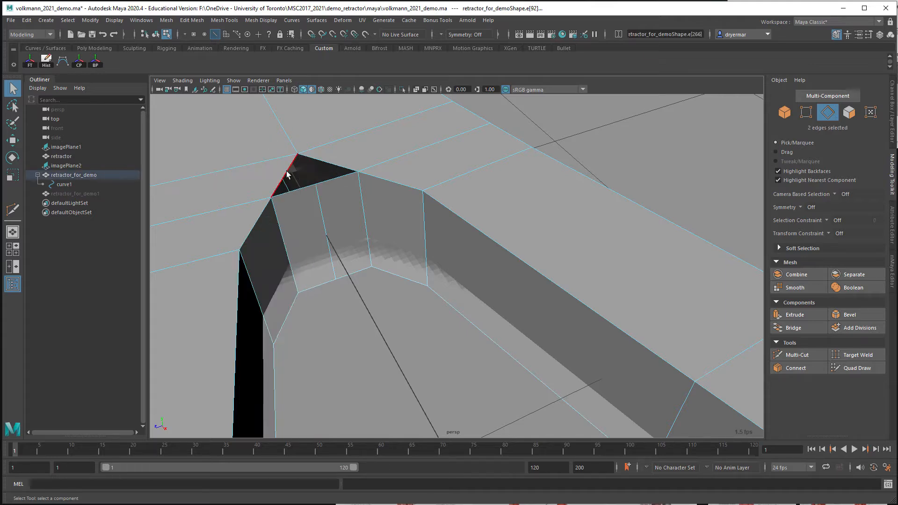
pyautogui.click(287, 174)
pyautogui.click(166, 20)
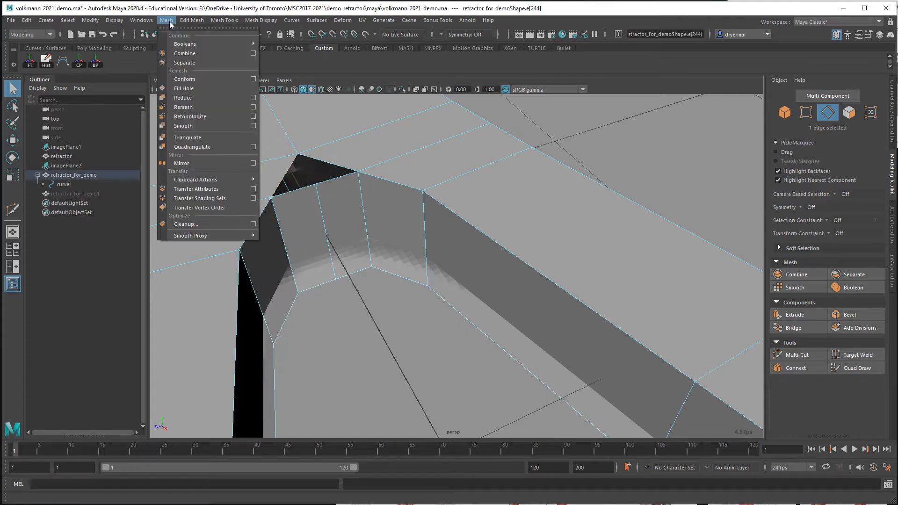
pyautogui.click(179, 87)
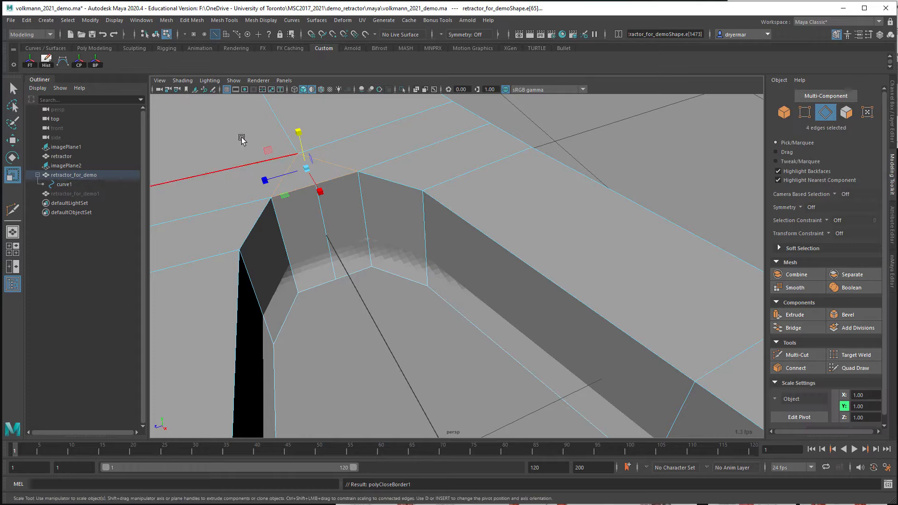
# Hide the demo_image display layer to clear the image behind the open triangle on the opposite side of the leg junction
pyautogui.keyDown('alt'); pyautogui.moveTo(267, 163); pyautogui.dragTo(367, 69); pyautogui.keyUp('alt')
pyautogui.keyDown('alt'); pyautogui.moveTo(403, 184); pyautogui.dragTo(296, 255, button='middle'); pyautogui.keyUp('alt')
pyautogui.keyDown('alt'); pyautogui.moveTo(296, 255); pyautogui.dragTo(655, 215, button='right'); pyautogui.keyUp('alt')
pyautogui.keyDown('alt'); pyautogui.moveTo(472, 203); pyautogui.dragTo(406, 257, button='middle'); pyautogui.keyUp('alt')
pyautogui.keyDown('alt'); pyautogui.moveTo(406, 256); pyautogui.dragTo(646, 225, button='right'); pyautogui.keyUp('alt')
pyautogui.keyDown('alt'); pyautogui.moveTo(510, 148); pyautogui.dragTo(340, 312, button='middle'); pyautogui.keyUp('alt')
pyautogui.keyDown('alt'); pyautogui.moveTo(340, 313); pyautogui.dragTo(314, 199); pyautogui.keyUp('alt')
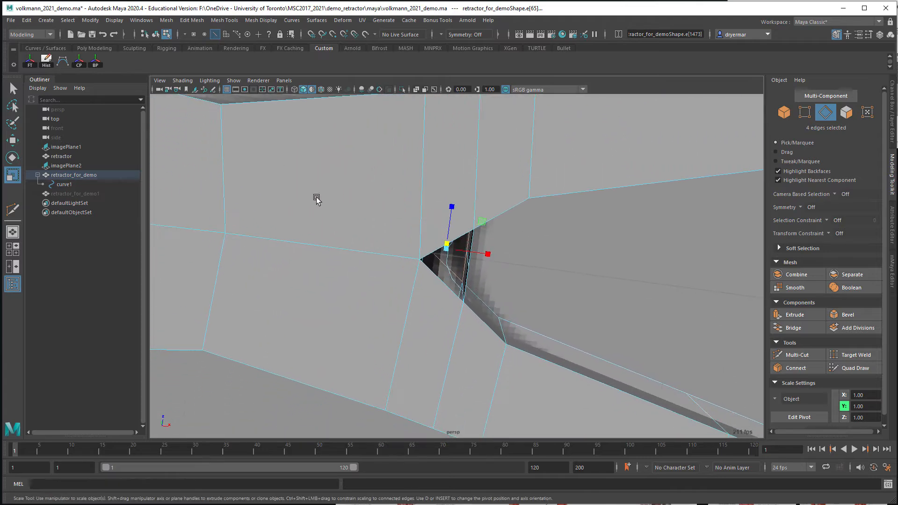
pyautogui.keyDown('alt'); pyautogui.moveTo(315, 198); pyautogui.dragTo(574, 229, button='right'); pyautogui.keyUp('alt')
pyautogui.keyDown('alt'); pyautogui.moveTo(574, 229); pyautogui.dragTo(427, 301); pyautogui.keyUp('alt')
pyautogui.keyDown('alt'); pyautogui.moveTo(427, 301); pyautogui.dragTo(434, 274, button='middle'); pyautogui.keyUp('alt')
pyautogui.keyDown('alt'); pyautogui.moveTo(443, 272); pyautogui.dragTo(424, 268); pyautogui.keyUp('alt')
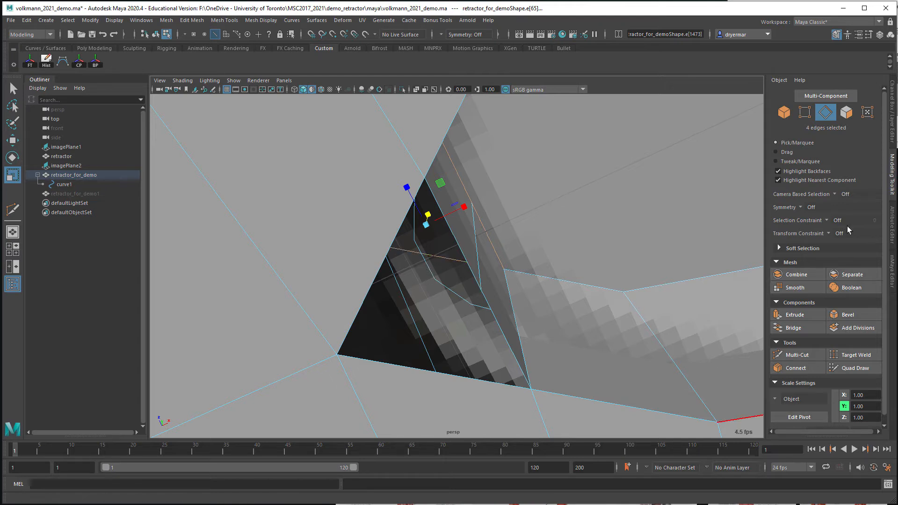
pyautogui.click(894, 132)
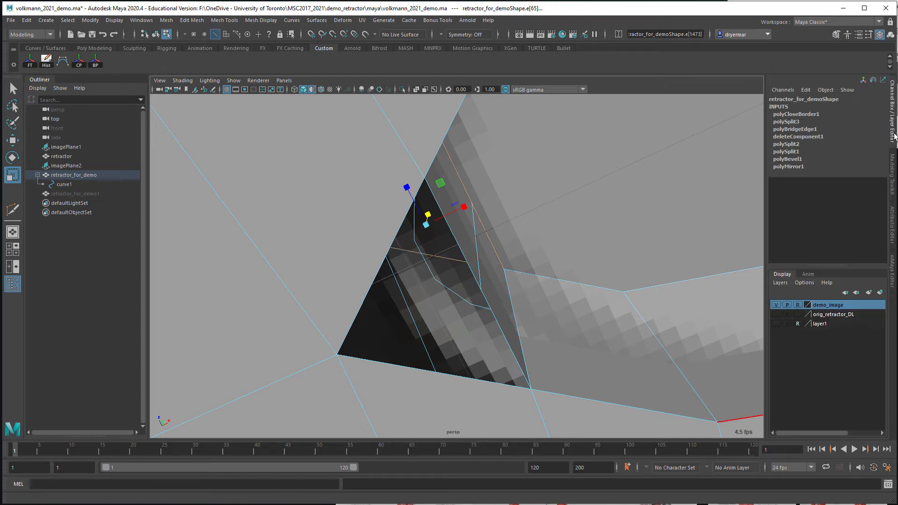
pyautogui.click(777, 305)
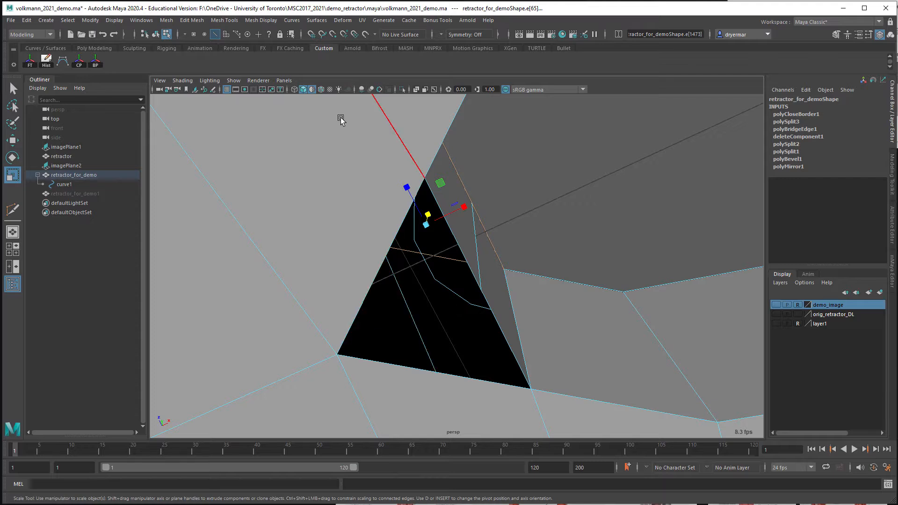
# Close the triangular hole on the opposite side of the junction with Append to Polygon, spanning its border edges
pyautogui.click(217, 21)
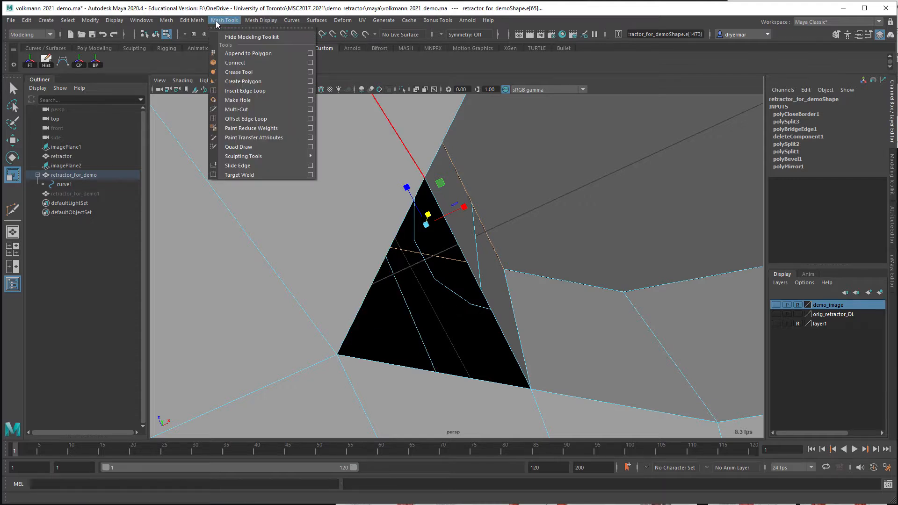
pyautogui.click(238, 53)
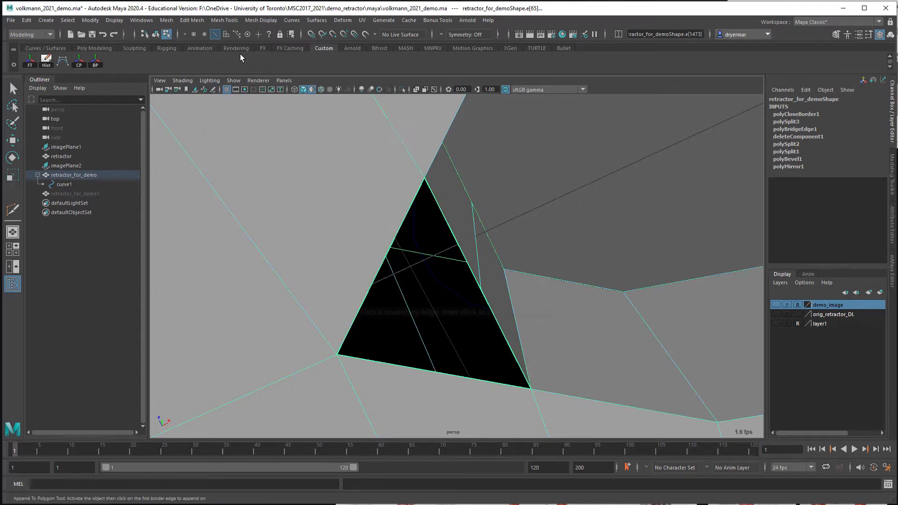
pyautogui.click(398, 230)
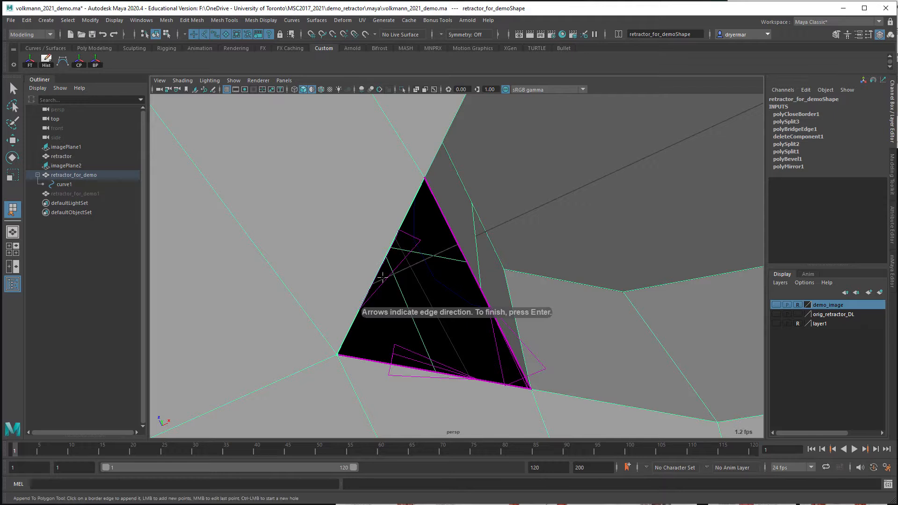
pyautogui.press('Return')
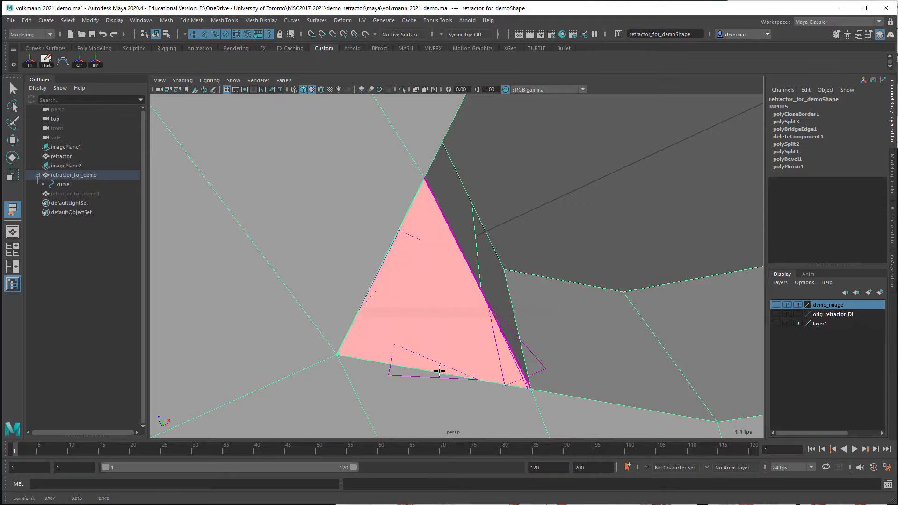
pyautogui.click(503, 334)
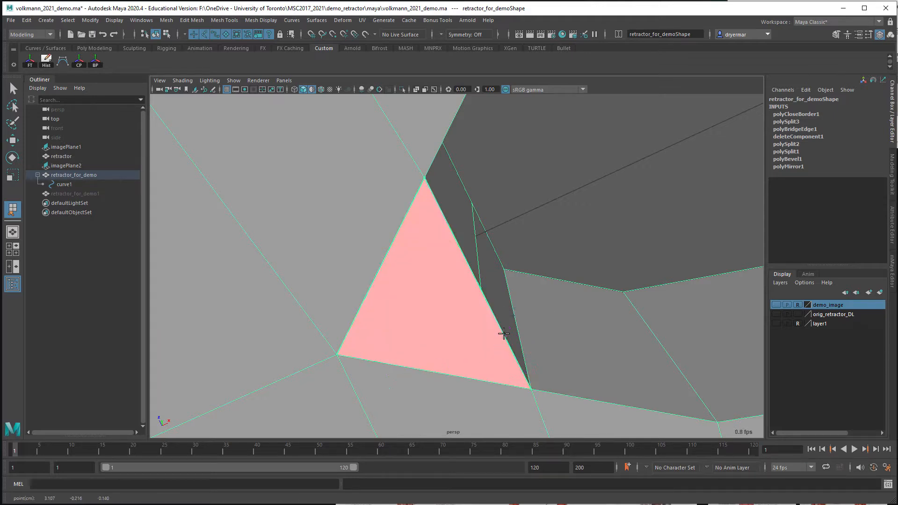
pyautogui.press('r')
# Examine the closed leg junction and the edges meeting at the old corner point above the bridged wall
pyautogui.keyDown('alt'); pyautogui.moveTo(529, 326); pyautogui.dragTo(411, 309, button='right'); pyautogui.keyUp('alt')
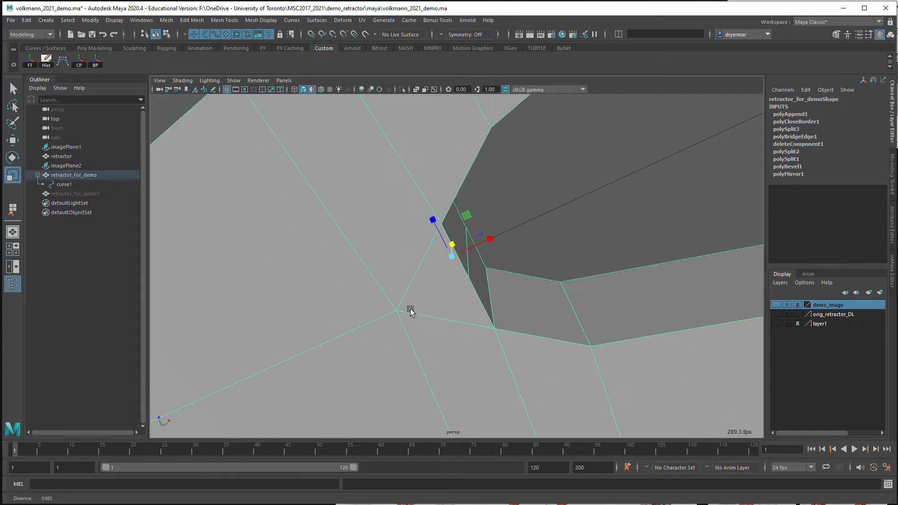
pyautogui.keyDown('alt'); pyautogui.moveTo(410, 309); pyautogui.dragTo(379, 370); pyautogui.keyUp('alt')
pyautogui.keyDown('alt'); pyautogui.moveTo(515, 333); pyautogui.dragTo(328, 278, button='right'); pyautogui.keyUp('alt')
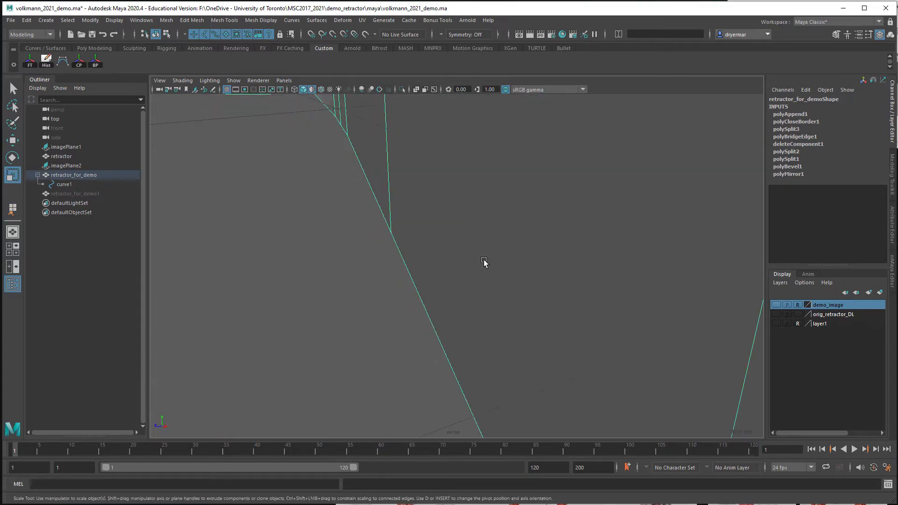
pyautogui.keyDown('alt'); pyautogui.moveTo(483, 261); pyautogui.dragTo(399, 241, button='right'); pyautogui.keyUp('alt')
pyautogui.keyDown('alt'); pyautogui.moveTo(399, 240); pyautogui.dragTo(344, 265); pyautogui.keyUp('alt')
pyautogui.keyDown('alt'); pyautogui.moveTo(345, 265); pyautogui.dragTo(472, 245, button='right'); pyautogui.keyUp('alt')
pyautogui.keyDown('alt'); pyautogui.moveTo(472, 246); pyautogui.dragTo(453, 330, button='middle'); pyautogui.keyUp('alt')
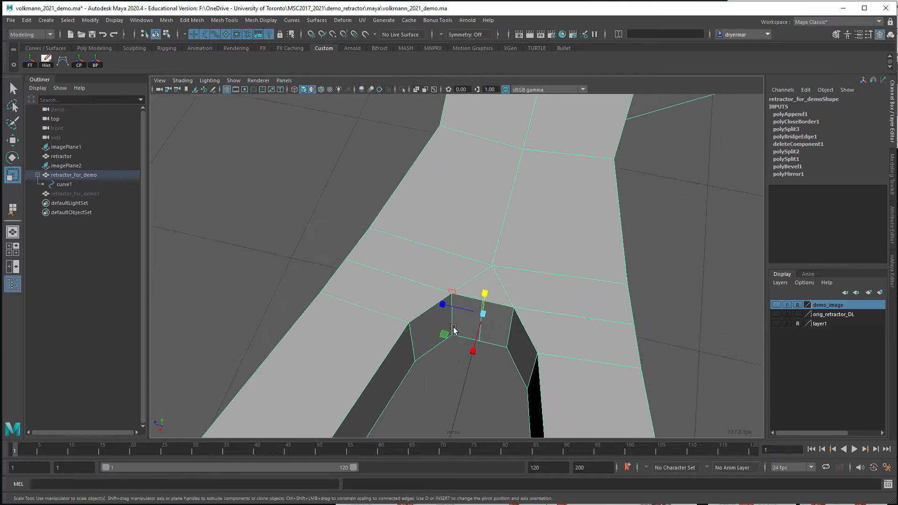
pyautogui.keyDown('alt'); pyautogui.moveTo(453, 331); pyautogui.dragTo(479, 313); pyautogui.keyUp('alt')
pyautogui.keyDown('alt'); pyautogui.moveTo(479, 313); pyautogui.dragTo(471, 271, button='middle'); pyautogui.keyUp('alt')
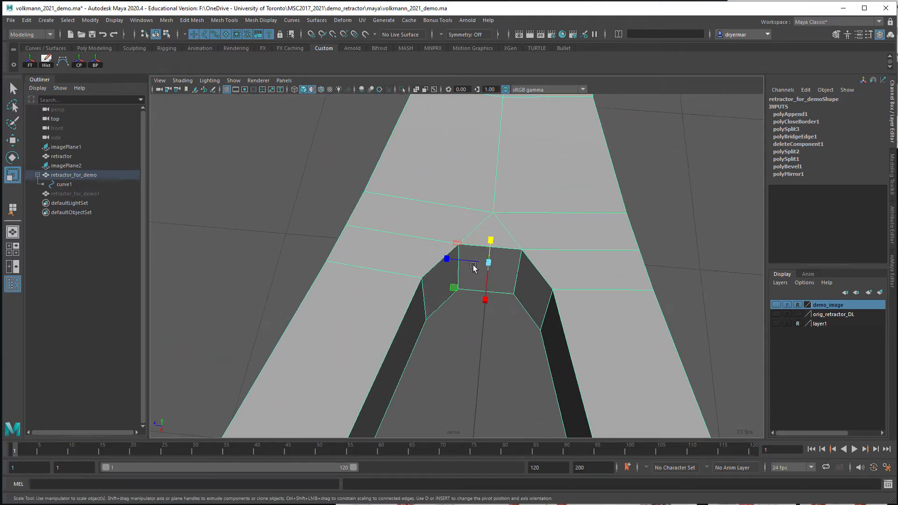
pyautogui.keyDown('alt'); pyautogui.moveTo(478, 267); pyautogui.dragTo(483, 257); pyautogui.keyUp('alt')
pyautogui.keyDown('alt'); pyautogui.moveTo(483, 257); pyautogui.dragTo(476, 299, button='middle'); pyautogui.keyUp('alt')
pyautogui.keyDown('alt'); pyautogui.moveTo(475, 299); pyautogui.dragTo(591, 308, button='right'); pyautogui.keyUp('alt')
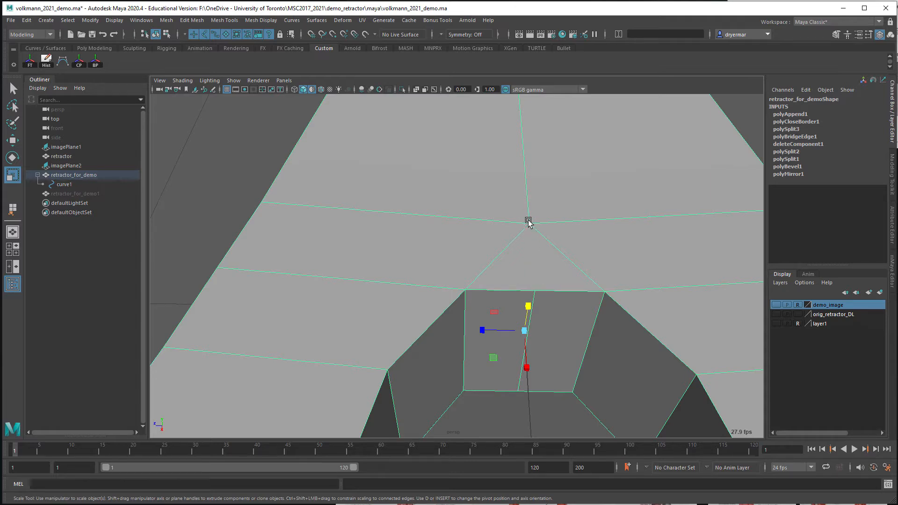
pyautogui.keyDown('alt'); pyautogui.moveTo(585, 268); pyautogui.dragTo(521, 224); pyautogui.keyUp('alt')
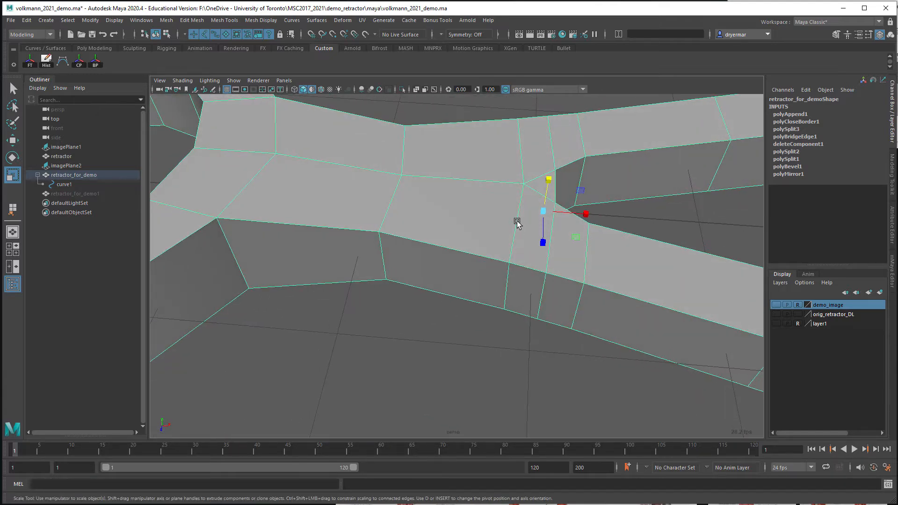
# Select the crosswise edges running through the old corner point and move them along X, slightly away from the gap between the legs
pyautogui.rightClick(517, 222)
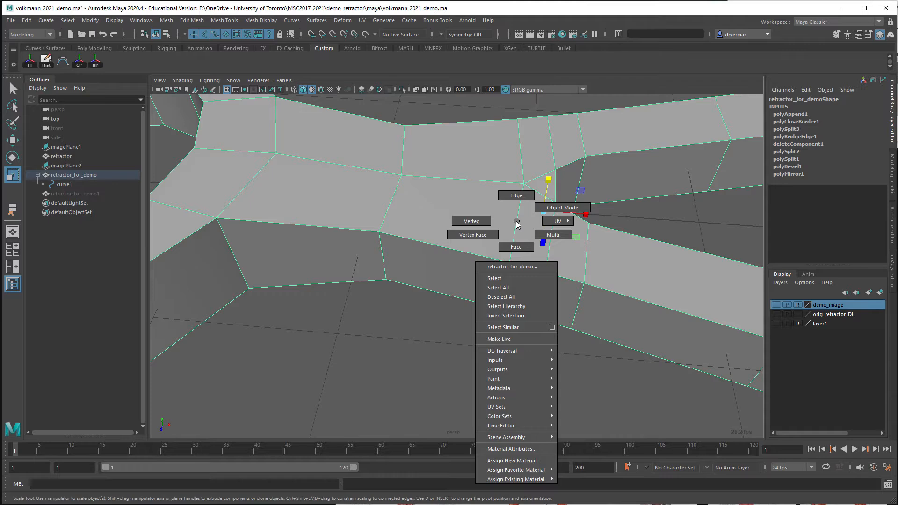
pyautogui.moveTo(516, 223); pyautogui.dragTo(517, 192, button='right')
pyautogui.doubleClick(518, 191)
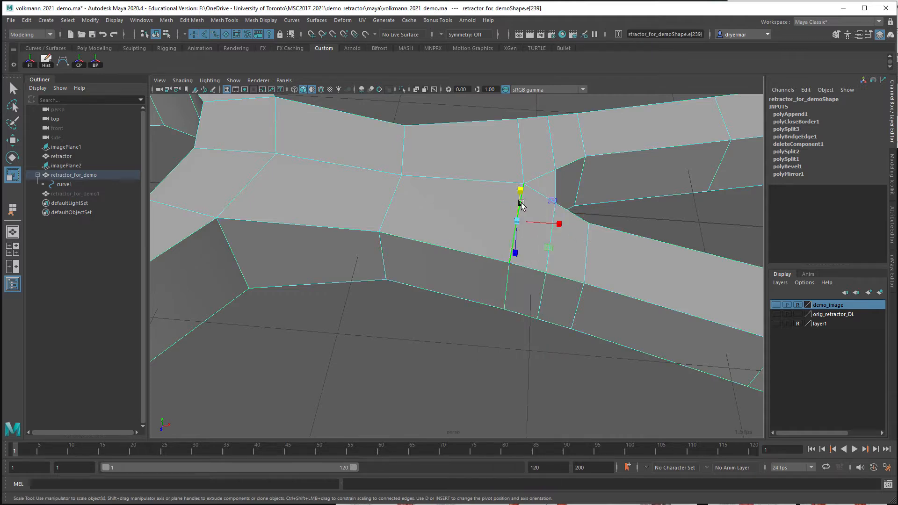
pyautogui.click(522, 163)
pyautogui.keyDown('alt'); pyautogui.moveTo(522, 164); pyautogui.dragTo(705, 227); pyautogui.keyUp('alt')
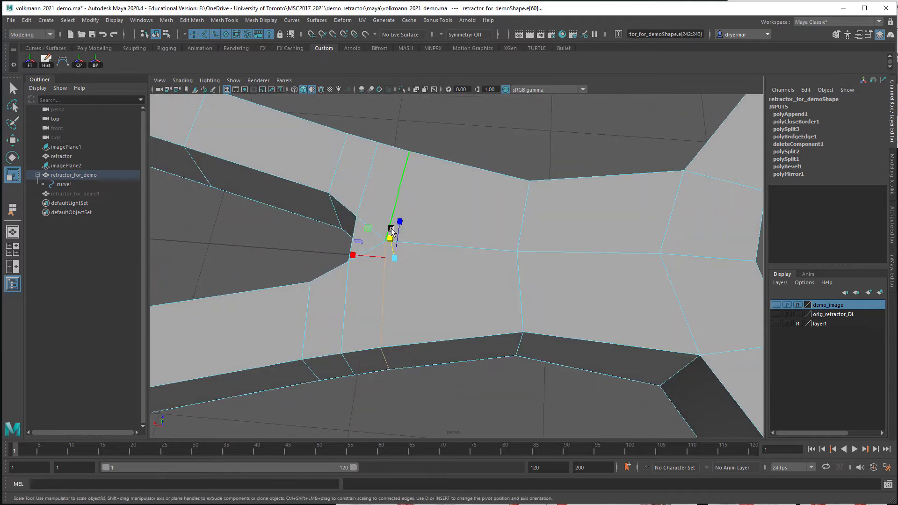
pyautogui.press('w')
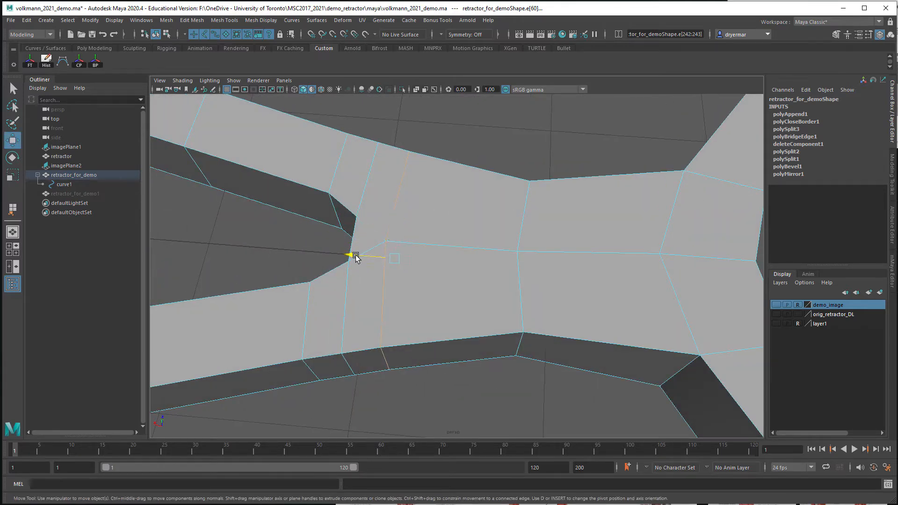
pyautogui.keyDown('alt'); pyautogui.moveTo(372, 259); pyautogui.dragTo(439, 246); pyautogui.keyUp('alt')
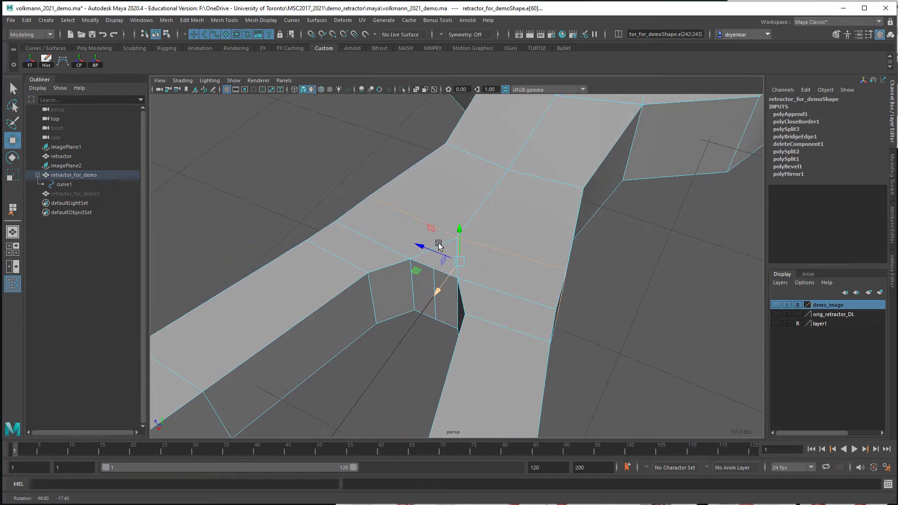
# Check the leg junction in smooth mesh preview and return to the unsmoothed display
pyautogui.press('3')
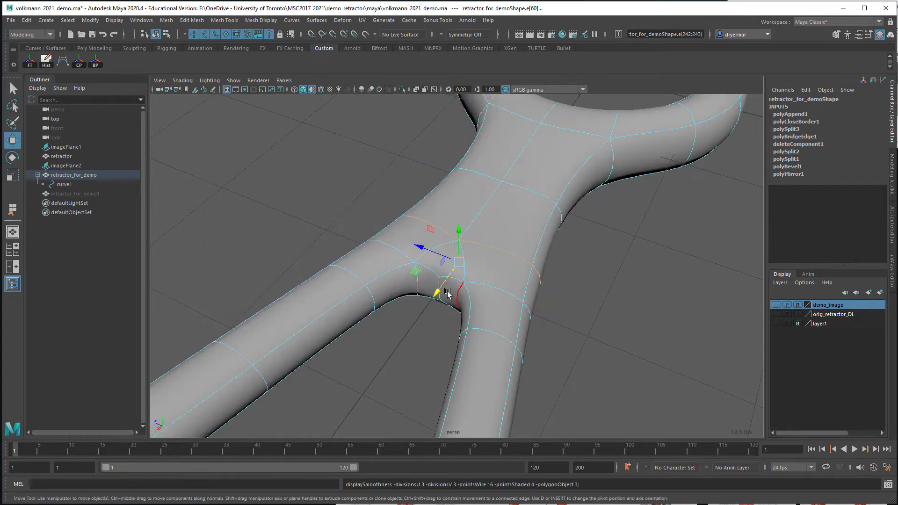
pyautogui.keyDown('alt'); pyautogui.moveTo(421, 293); pyautogui.dragTo(473, 283); pyautogui.keyUp('alt')
pyautogui.keyDown('alt'); pyautogui.moveTo(473, 282); pyautogui.dragTo(524, 281, button='right'); pyautogui.keyUp('alt')
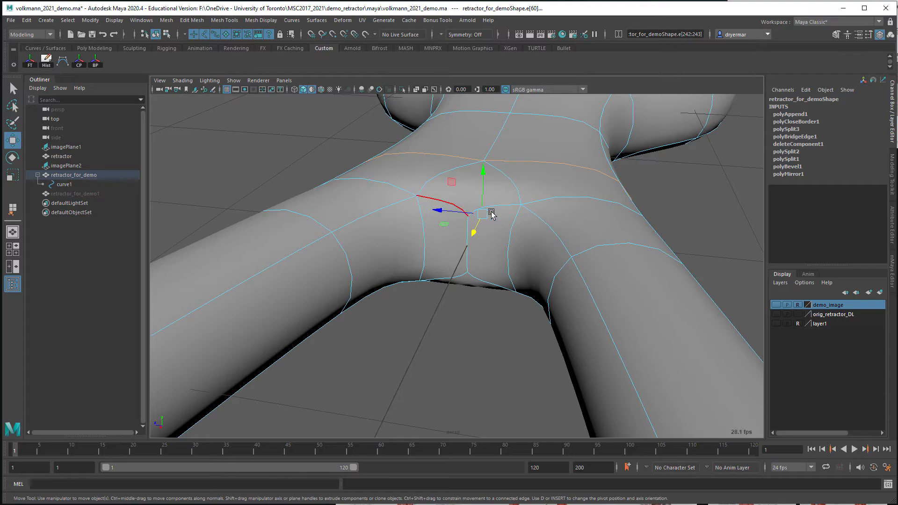
pyautogui.moveTo(475, 276)
pyautogui.keyDown('alt'); pyautogui.mouseDown()
pyautogui.moveTo(395, 295)
pyautogui.moveTo(369, 315)
pyautogui.moveTo(477, 264)
pyautogui.moveTo(486, 271)
pyautogui.moveTo(436, 265)
pyautogui.moveTo(475, 269)
pyautogui.mouseUp(); pyautogui.keyUp('alt')
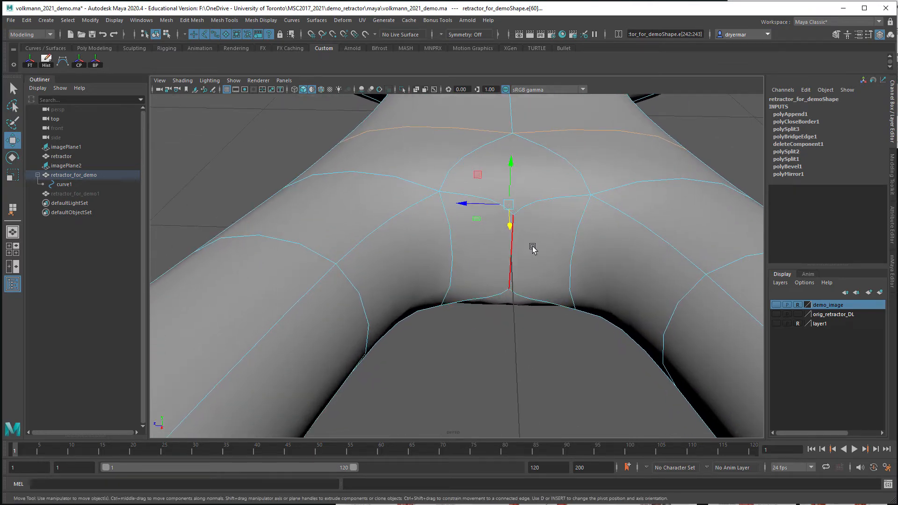
pyautogui.press('1')
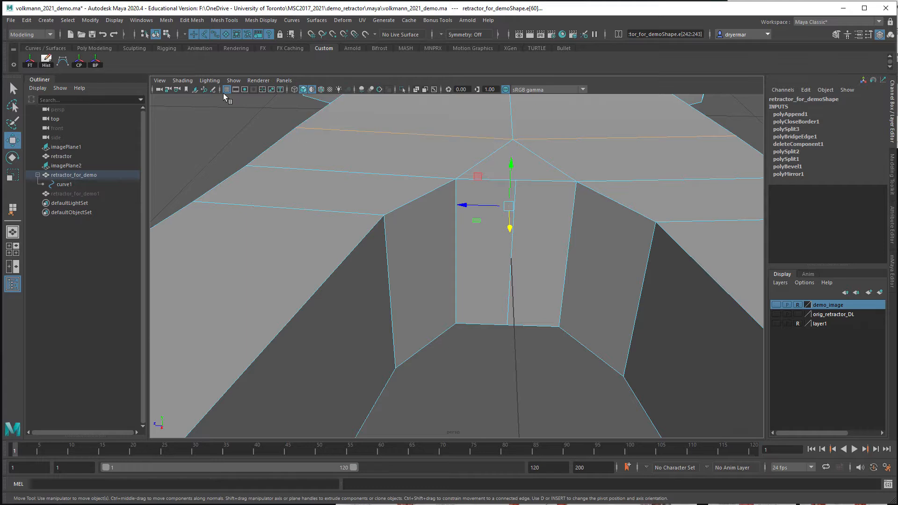
# Try deleting the bridged wall's middle vertical edge, and undo the deletion after checking its end vertices
pyautogui.click(478, 379)
pyautogui.keyDown('alt'); pyautogui.moveTo(501, 374); pyautogui.dragTo(493, 305); pyautogui.keyUp('alt')
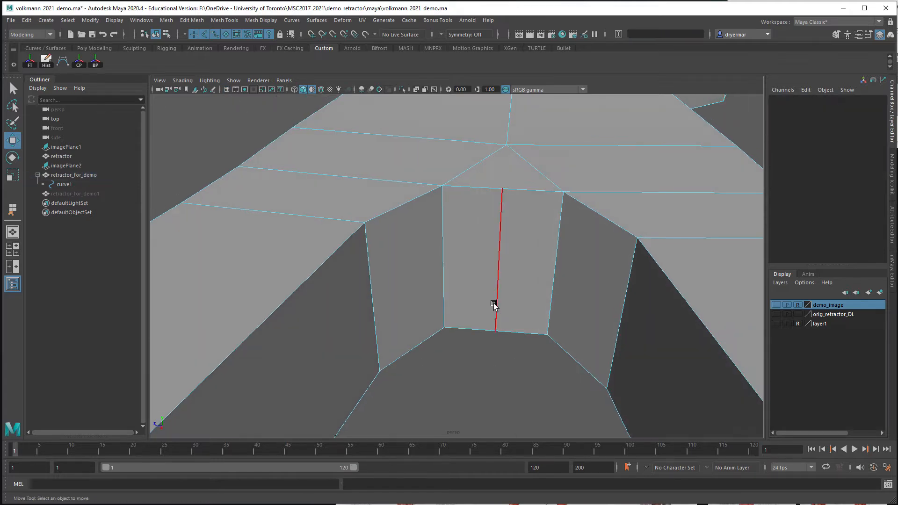
pyautogui.click(497, 287)
pyautogui.press('q')
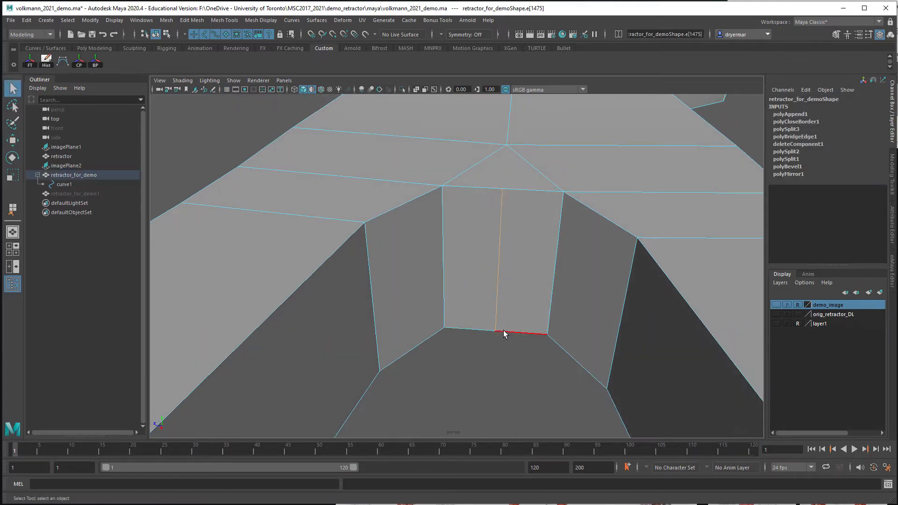
pyautogui.click(496, 355)
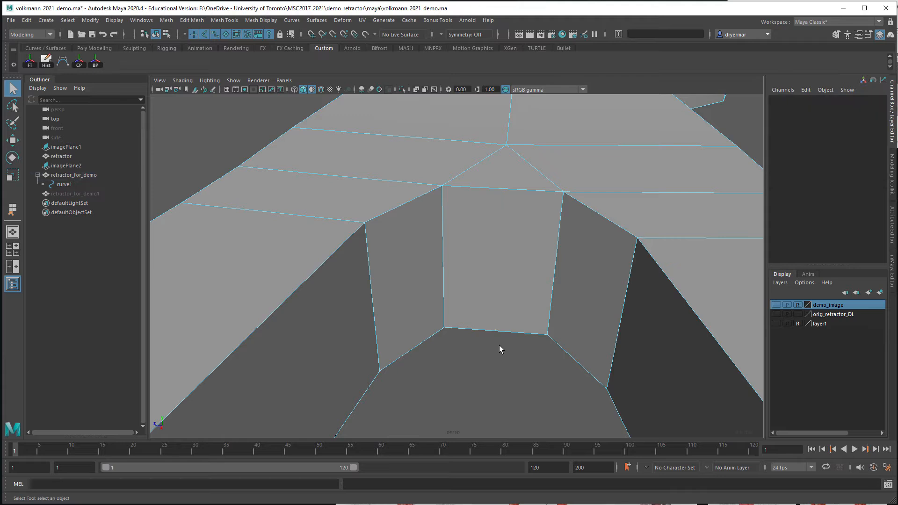
pyautogui.press('F9')
pyautogui.click(502, 190)
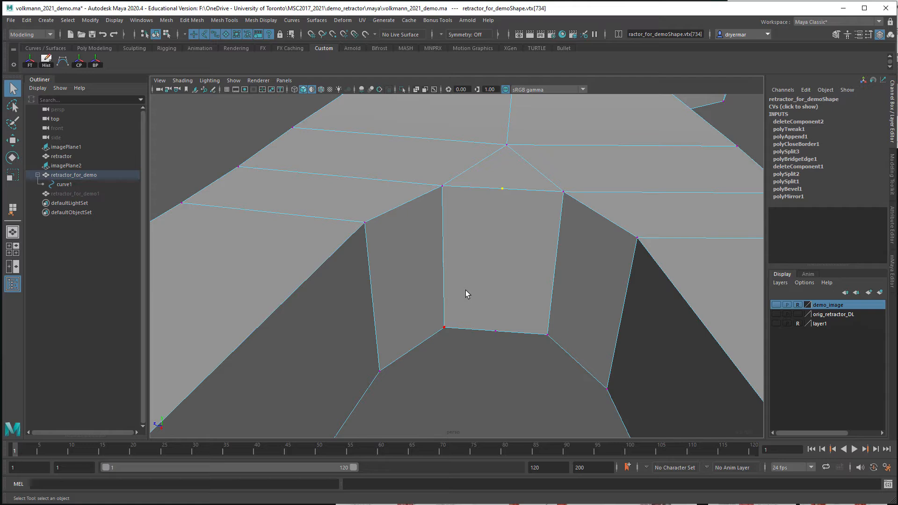
pyautogui.hotkey('ctrl', 'z')
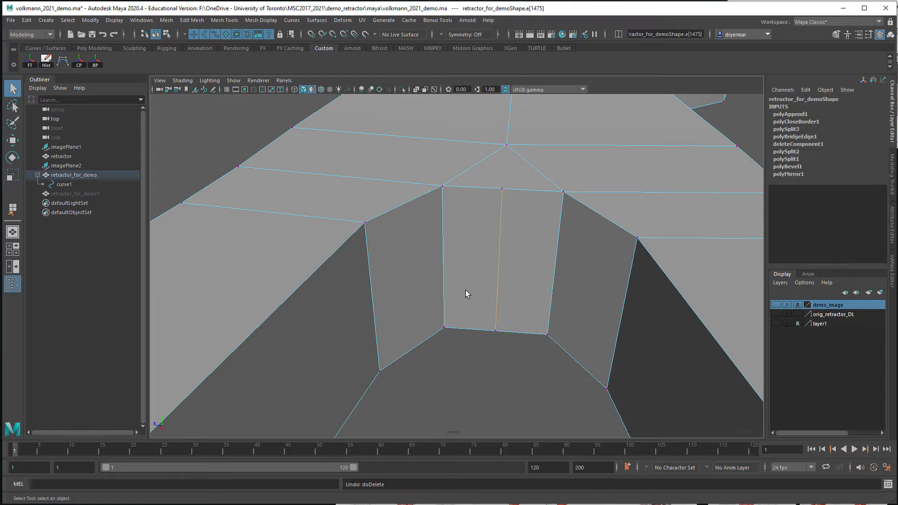
# Delete the middle vertical edge of the bridged wall together with its end vertices
pyautogui.hotkey('ctrl', 'z')
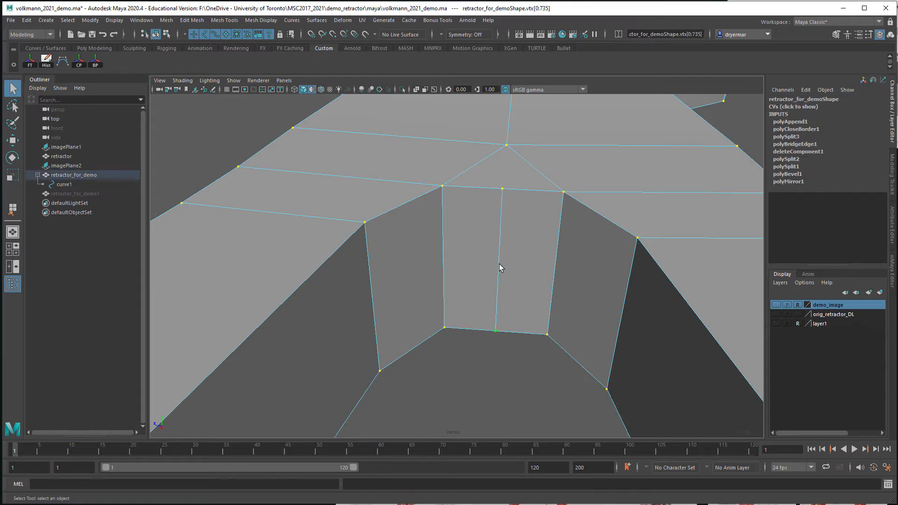
pyautogui.moveTo(499, 264); pyautogui.dragTo(500, 250, button='right')
pyautogui.click(500, 260)
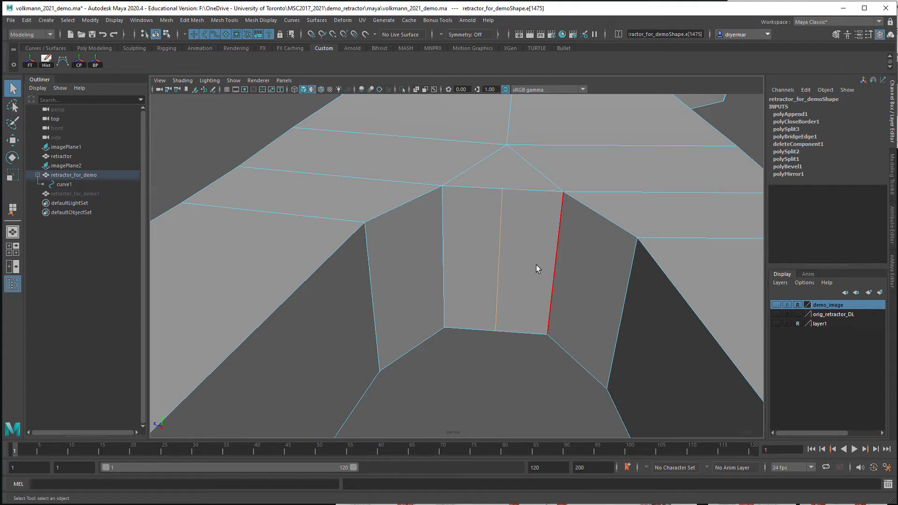
pyautogui.press('Delete')
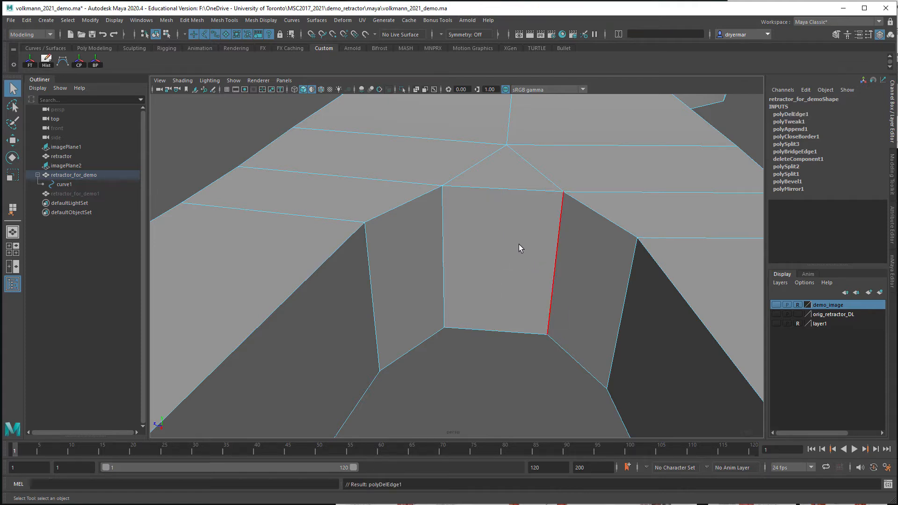
pyautogui.press('F9')
pyautogui.click(192, 20)
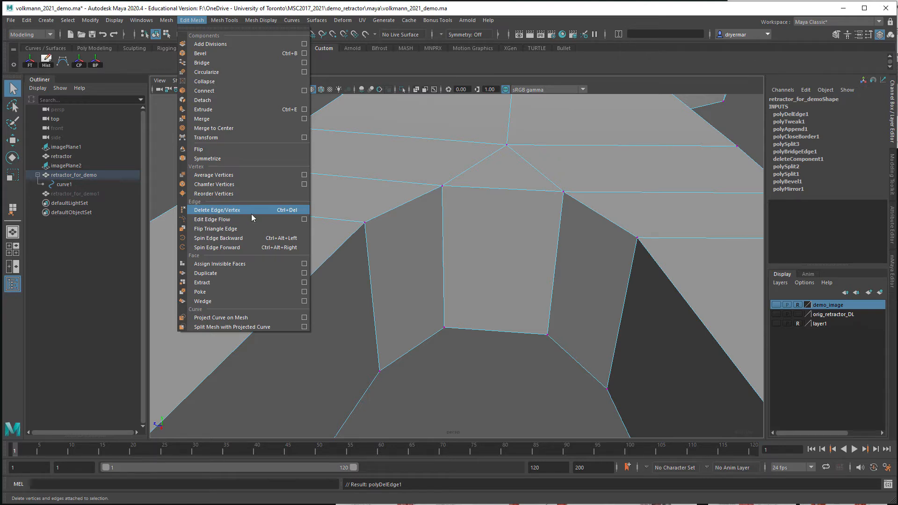
pyautogui.click(181, 20)
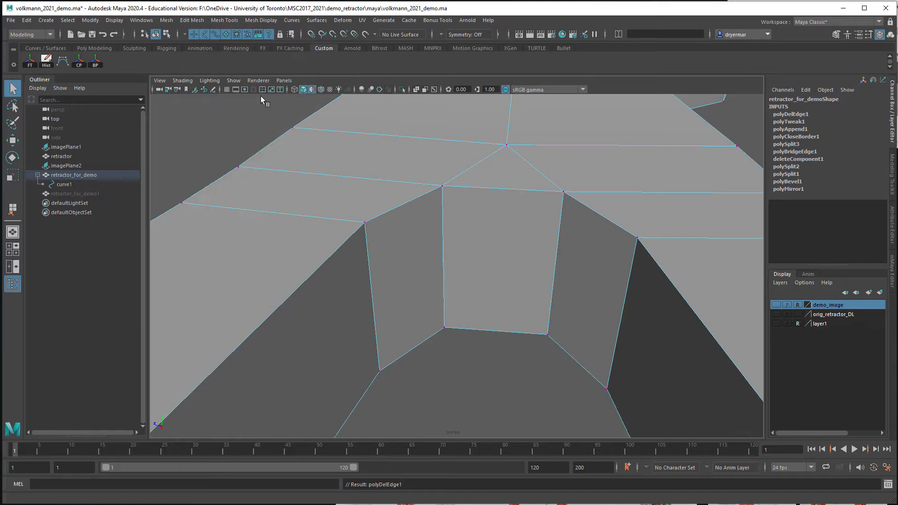
# Turn on smooth mesh preview and examine the leg junction and the handle loop from several angles
pyautogui.scroll(-2, 388, 215)
pyautogui.keyDown('alt'); pyautogui.moveTo(389, 218); pyautogui.dragTo(485, 283); pyautogui.keyUp('alt')
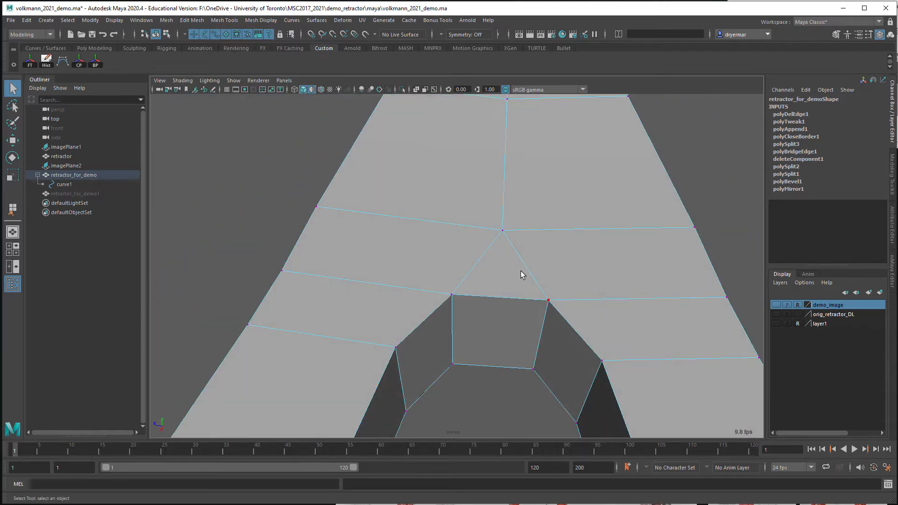
pyautogui.press('3')
pyautogui.keyDown('alt'); pyautogui.moveTo(549, 322); pyautogui.dragTo(571, 311); pyautogui.keyUp('alt')
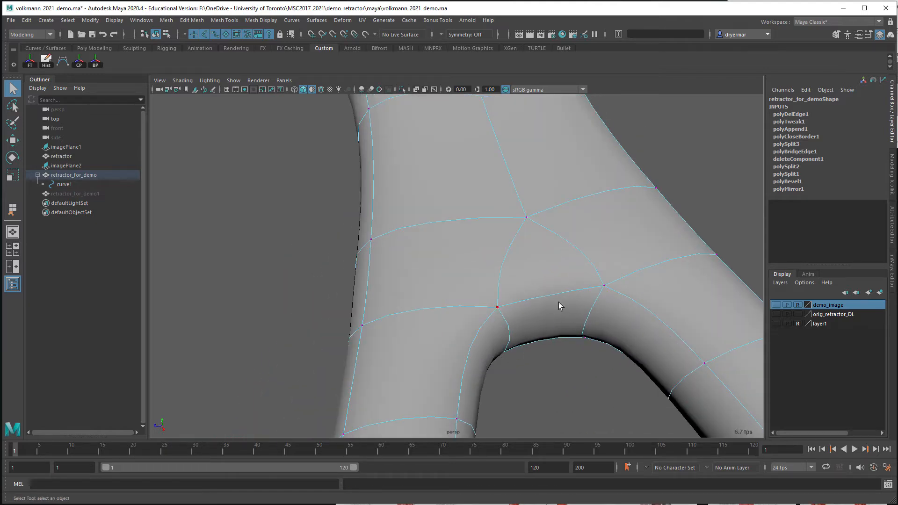
pyautogui.keyDown('alt'); pyautogui.moveTo(631, 327); pyautogui.dragTo(297, 257, button='right'); pyautogui.keyUp('alt')
pyautogui.moveTo(298, 257)
pyautogui.keyDown('alt'); pyautogui.mouseDown()
pyautogui.moveTo(441, 257)
pyautogui.moveTo(502, 293)
pyautogui.moveTo(515, 326)
pyautogui.moveTo(629, 304)
pyautogui.moveTo(657, 356)
pyautogui.moveTo(583, 414)
pyautogui.moveTo(491, 372)
pyautogui.moveTo(475, 381)
pyautogui.moveTo(570, 386)
pyautogui.moveTo(547, 371)
pyautogui.moveTo(641, 385)
pyautogui.moveTo(559, 394)
pyautogui.moveTo(629, 391)
pyautogui.moveTo(335, 313)
pyautogui.moveTo(315, 262)
pyautogui.moveTo(311, 283)
pyautogui.moveTo(287, 277)
pyautogui.moveTo(287, 260)
pyautogui.mouseUp(); pyautogui.keyUp('alt')
pyautogui.keyDown('alt'); pyautogui.moveTo(287, 260); pyautogui.dragTo(291, 276, button='middle'); pyautogui.keyUp('alt')
pyautogui.scroll(3, 293, 271)
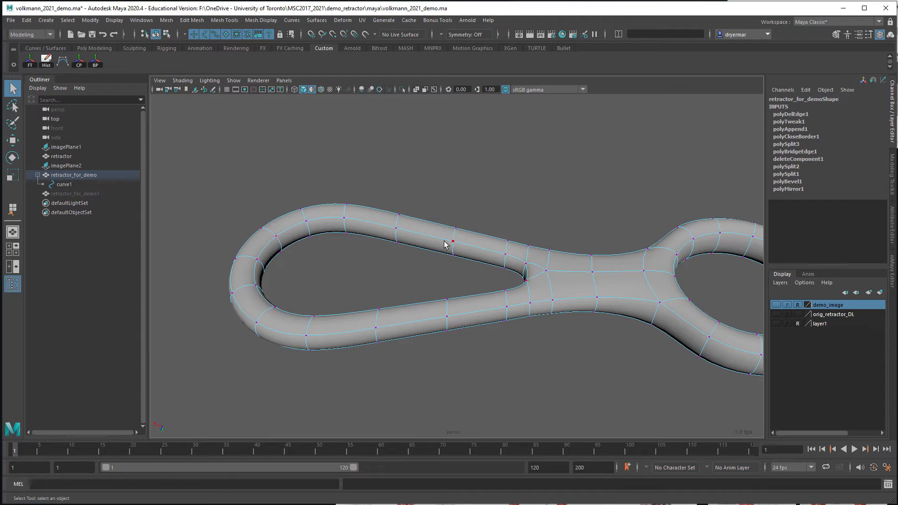
# Select the edge loop along the inner rim of the teardrop-shaped handle opening and bring up the modeling tools
pyautogui.rightClick(283, 233)
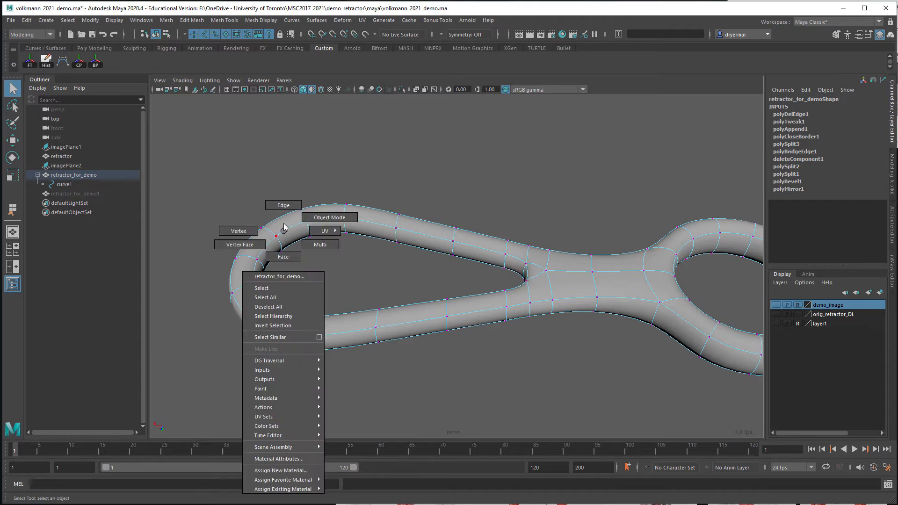
pyautogui.click(285, 227)
pyautogui.doubleClick(288, 229)
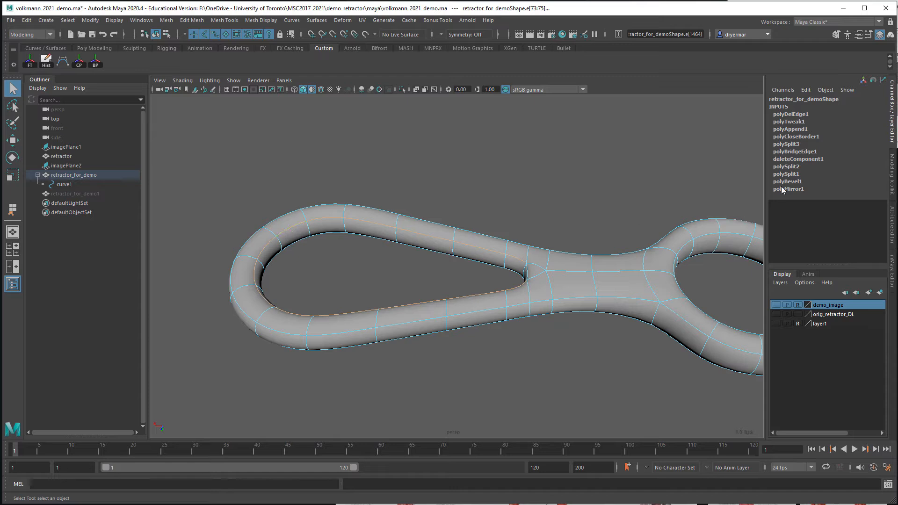
pyautogui.click(893, 187)
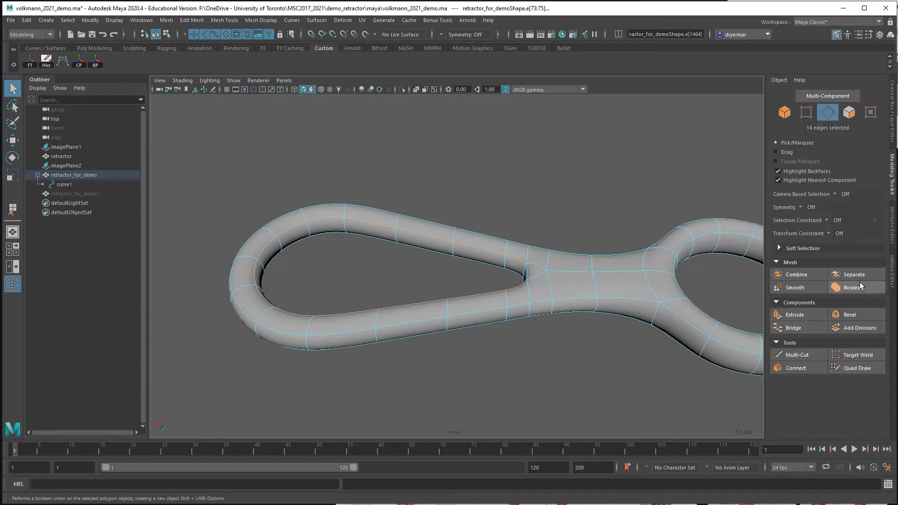
# Try beveling the selected inner rim edges with a fraction of 0.146 and 2 segments
pyautogui.click(859, 314)
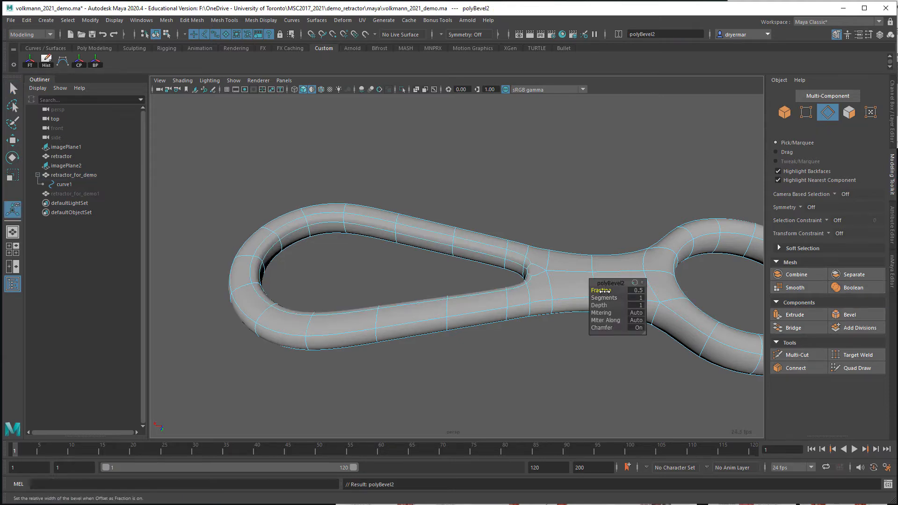
pyautogui.moveTo(606, 290); pyautogui.dragTo(659, 304)
pyautogui.keyDown('alt'); pyautogui.moveTo(450, 244); pyautogui.dragTo(357, 254); pyautogui.keyUp('alt')
pyautogui.scroll(4, 548, 249)
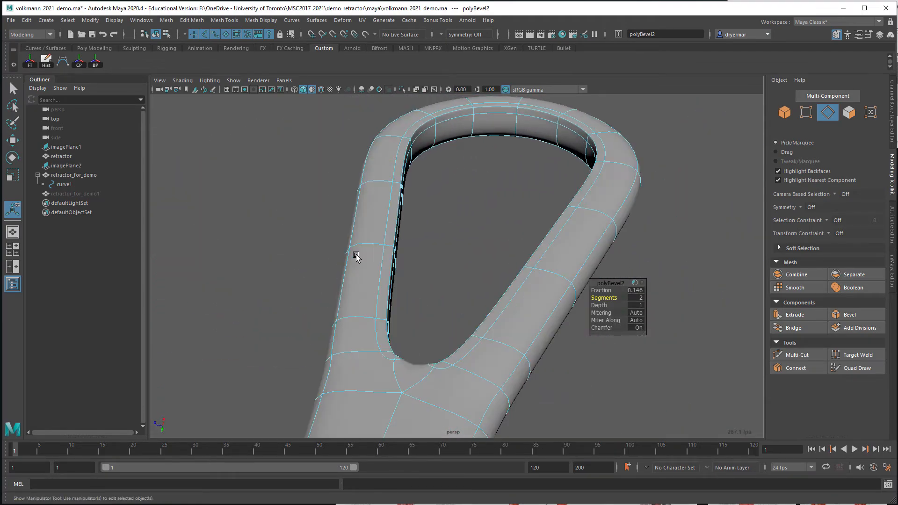
pyautogui.keyDown('alt'); pyautogui.moveTo(449, 234); pyautogui.dragTo(365, 243); pyautogui.keyUp('alt')
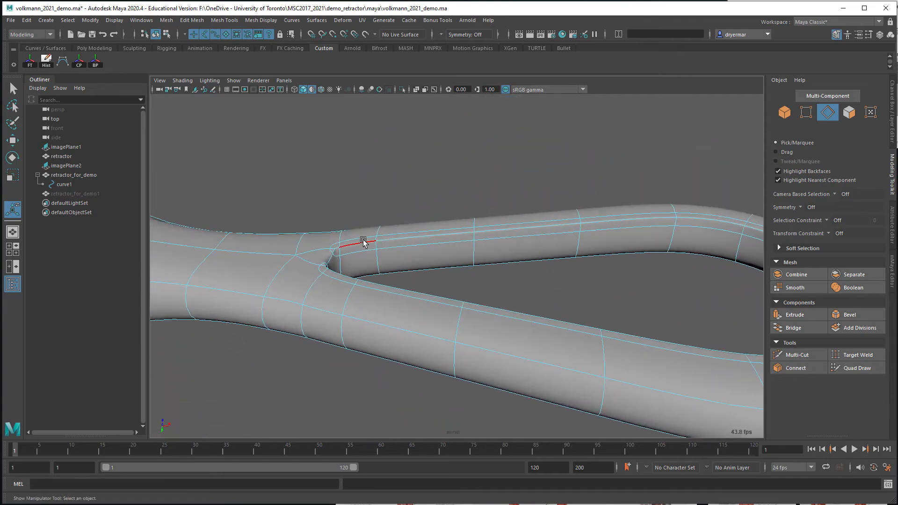
pyautogui.moveTo(436, 251); pyautogui.dragTo(509, 147, button='right')
# Check the beveled rim at the leg junction without wireframe and undo the bevel
pyautogui.press('q')
pyautogui.click(457, 185)
pyautogui.keyDown('alt'); pyautogui.moveTo(457, 185); pyautogui.dragTo(357, 216); pyautogui.keyUp('alt')
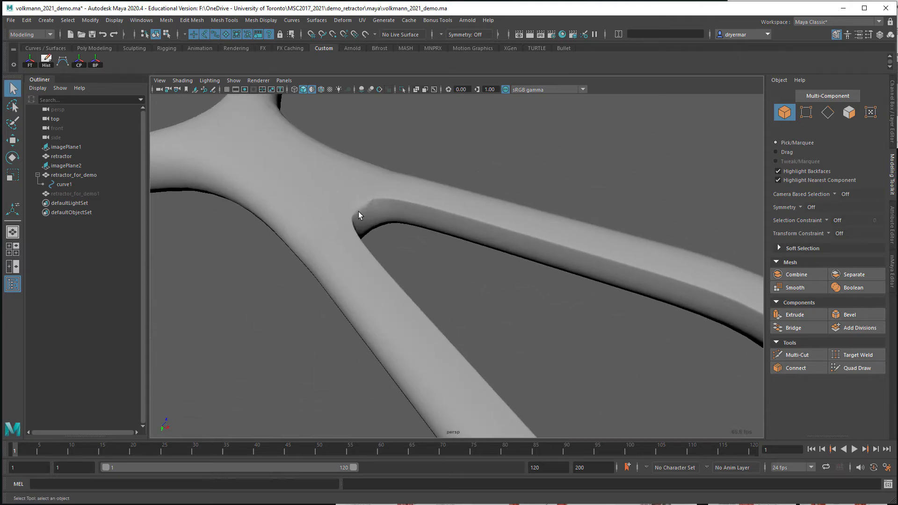
pyautogui.click(359, 212)
pyautogui.press('F10')
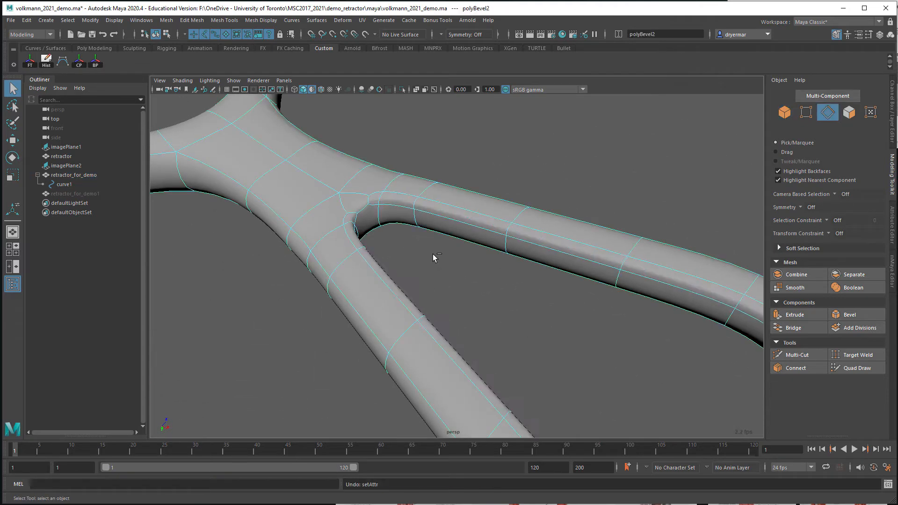
pyautogui.hotkey('ctrl', 'z')
pyautogui.hotkey('ctrl', 'z')
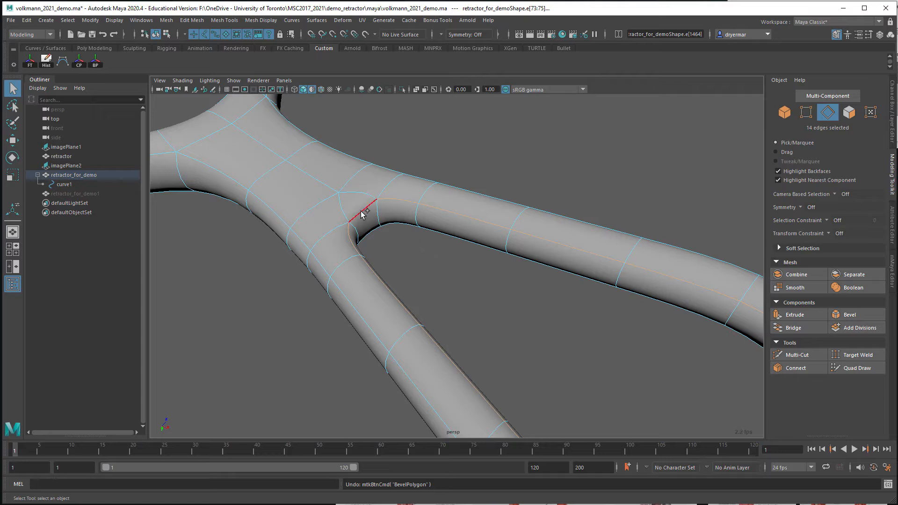
# Add the bridged wall's upper edge to the selected rim edges and bevel the completed loop, adjusting its segments
pyautogui.keyDown('shift'); pyautogui.click(364, 212); pyautogui.keyUp('shift')
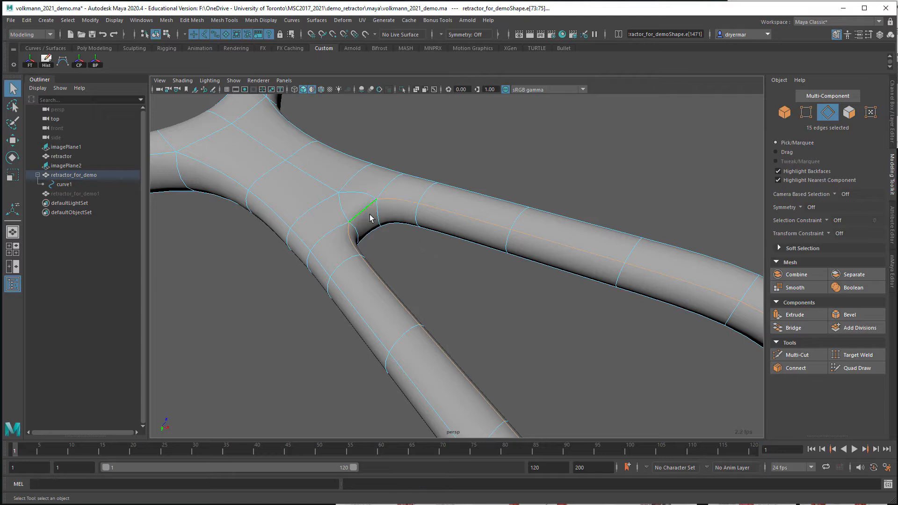
pyautogui.click(850, 314)
pyautogui.moveTo(600, 296)
pyautogui.mouseDown()
pyautogui.moveTo(583, 295)
pyautogui.moveTo(614, 298)
pyautogui.mouseUp()
pyautogui.keyDown('alt'); pyautogui.moveTo(568, 243); pyautogui.dragTo(620, 244); pyautogui.keyUp('alt')
pyautogui.press('q')
pyautogui.press('F8')
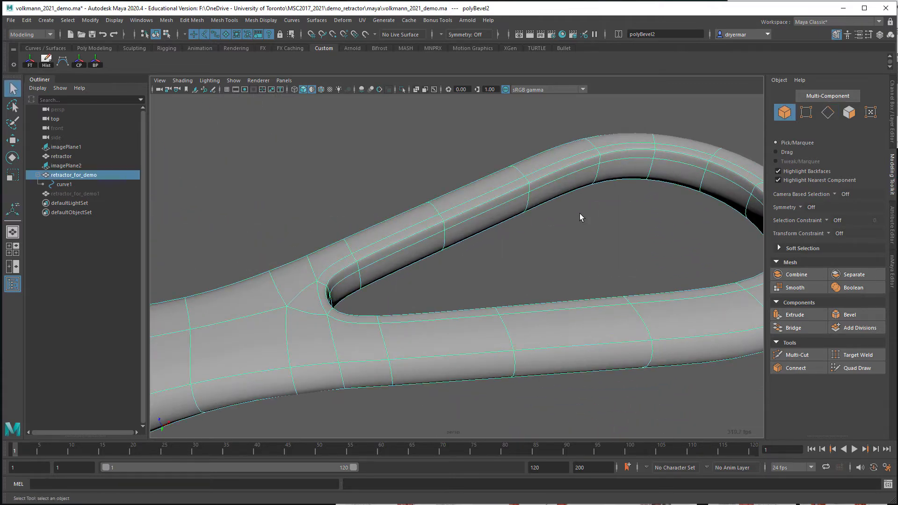
# Examine the beveled handle opening and the overall shape of the smoothed retractor from several angles
pyautogui.click(461, 168)
pyautogui.keyDown('alt'); pyautogui.moveTo(547, 236); pyautogui.dragTo(351, 185); pyautogui.keyUp('alt')
pyautogui.keyDown('alt'); pyautogui.moveTo(358, 171); pyautogui.dragTo(418, 229, button='middle'); pyautogui.keyUp('alt')
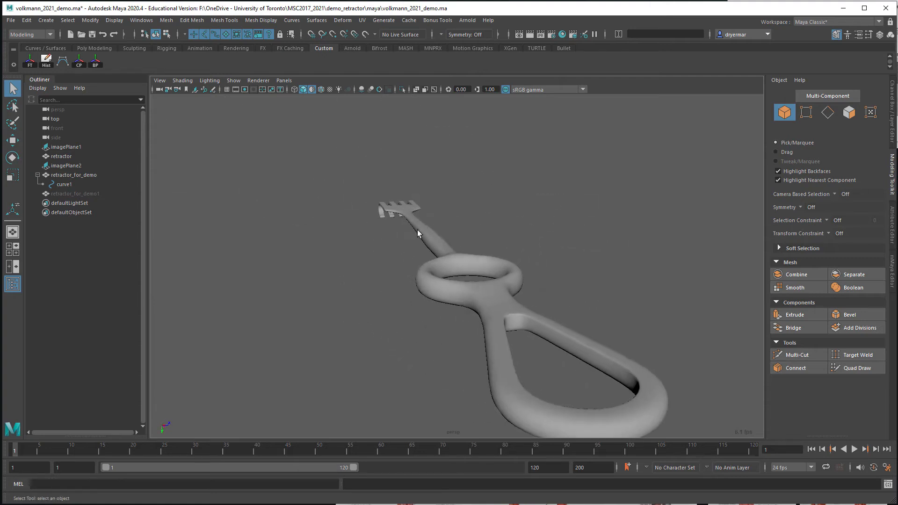
pyautogui.keyDown('alt'); pyautogui.moveTo(418, 229); pyautogui.dragTo(516, 240); pyautogui.keyUp('alt')
pyautogui.keyDown('alt'); pyautogui.moveTo(392, 206); pyautogui.dragTo(588, 198, button='middle'); pyautogui.keyUp('alt')
pyautogui.keyDown('alt'); pyautogui.moveTo(589, 198); pyautogui.dragTo(393, 178, button='right'); pyautogui.keyUp('alt')
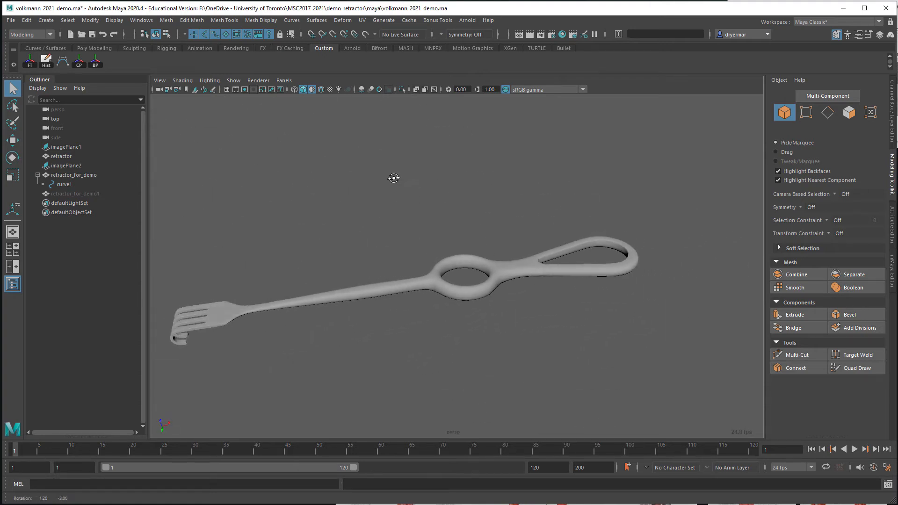
pyautogui.keyDown('alt'); pyautogui.moveTo(393, 178); pyautogui.dragTo(398, 29); pyautogui.keyUp('alt')
pyautogui.keyDown('alt'); pyautogui.moveTo(447, 186); pyautogui.dragTo(522, 180, button='middle'); pyautogui.keyUp('alt')
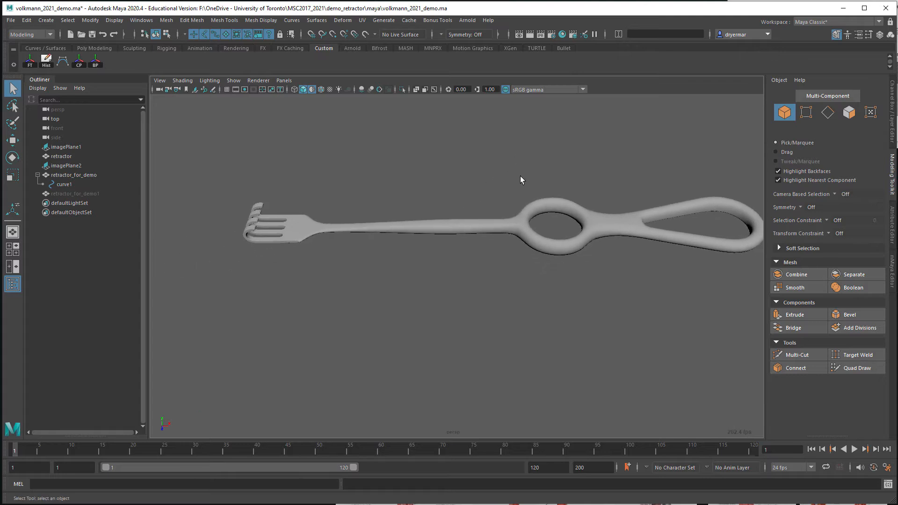
pyautogui.keyDown('alt'); pyautogui.moveTo(538, 189); pyautogui.dragTo(438, 176); pyautogui.keyUp('alt')
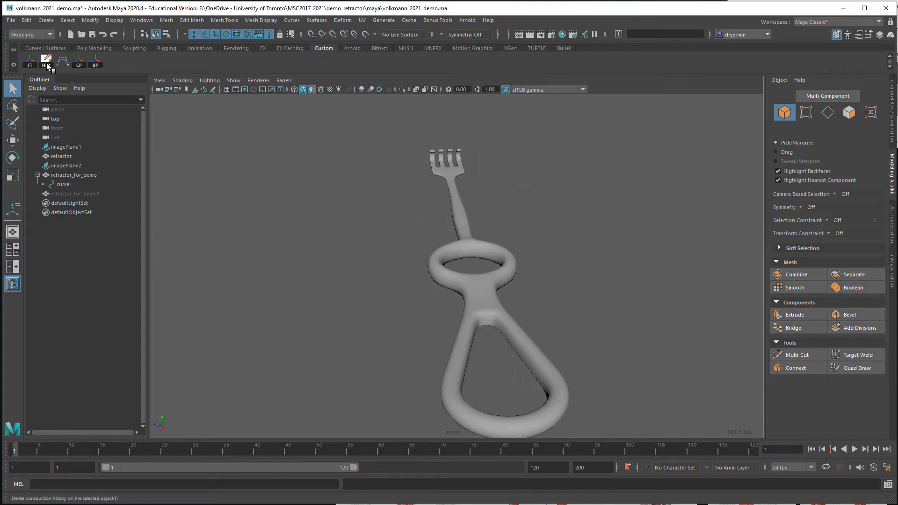
# Examine the retractor's curved prongs and shaft up close from the side
pyautogui.keyDown('alt'); pyautogui.moveTo(329, 164); pyautogui.dragTo(410, 162); pyautogui.keyUp('alt')
pyautogui.keyDown('alt'); pyautogui.moveTo(285, 224); pyautogui.dragTo(412, 225, button='middle'); pyautogui.keyUp('alt')
pyautogui.keyDown('alt'); pyautogui.moveTo(315, 175); pyautogui.dragTo(484, 192, button='right'); pyautogui.keyUp('alt')
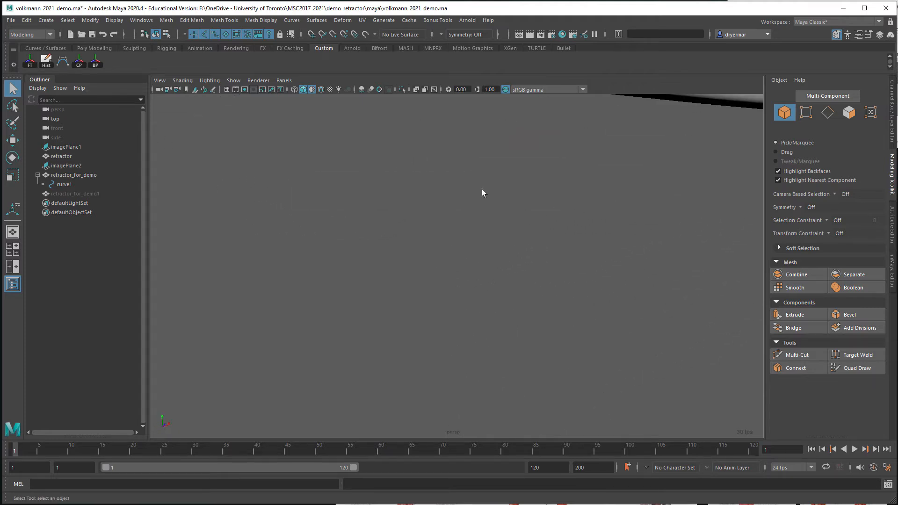
pyautogui.keyDown('alt'); pyautogui.moveTo(448, 193); pyautogui.dragTo(529, 300, button='middle'); pyautogui.keyUp('alt')
pyautogui.keyDown('alt'); pyautogui.moveTo(529, 300); pyautogui.dragTo(485, 289, button='right'); pyautogui.keyUp('alt')
pyautogui.keyDown('alt'); pyautogui.moveTo(456, 275); pyautogui.dragTo(362, 258); pyautogui.keyUp('alt')
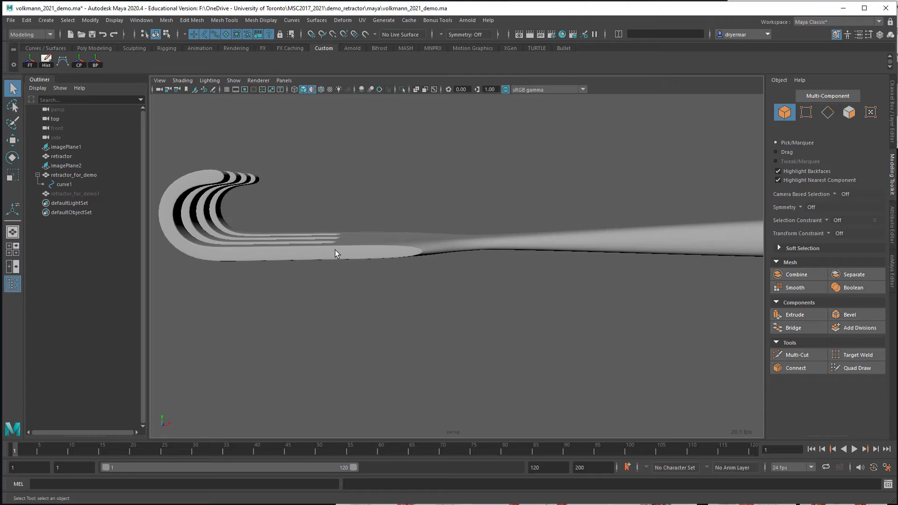
pyautogui.keyDown('alt'); pyautogui.moveTo(480, 253); pyautogui.dragTo(433, 232, button='right'); pyautogui.keyUp('alt')
pyautogui.keyDown('alt'); pyautogui.moveTo(433, 233); pyautogui.dragTo(401, 206); pyautogui.keyUp('alt')
# Assign a new Arnold aiStandardSurface material to the whole retractor
pyautogui.click(396, 234)
pyautogui.keyDown('alt'); pyautogui.moveTo(538, 254); pyautogui.dragTo(535, 327); pyautogui.keyUp('alt')
pyautogui.keyDown('alt'); pyautogui.moveTo(544, 290); pyautogui.dragTo(450, 224, button='middle'); pyautogui.keyUp('alt')
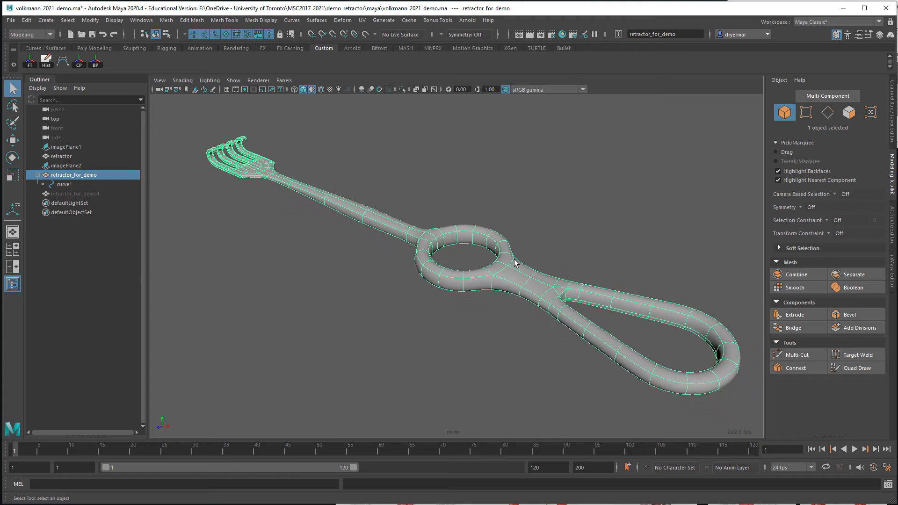
pyautogui.keyDown('alt'); pyautogui.moveTo(515, 262); pyautogui.dragTo(449, 240, button='right'); pyautogui.keyUp('alt')
pyautogui.rightClick(448, 241)
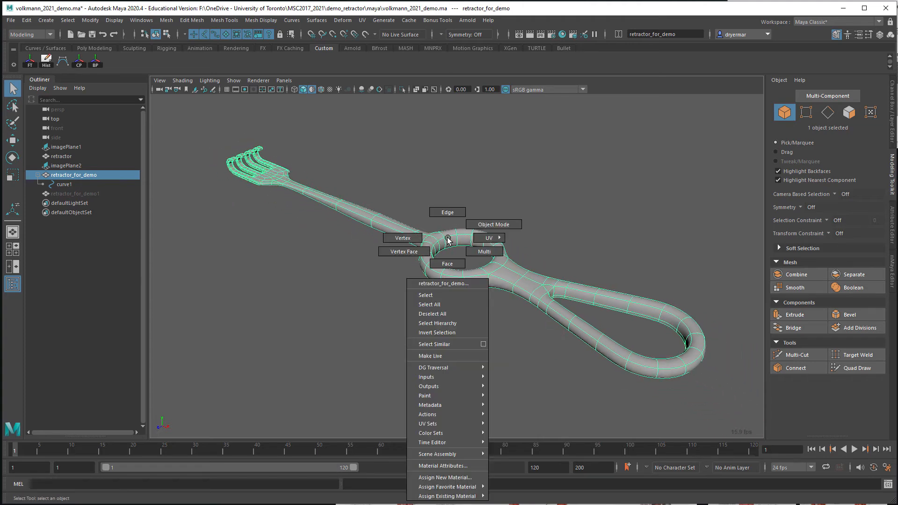
pyautogui.click(466, 477)
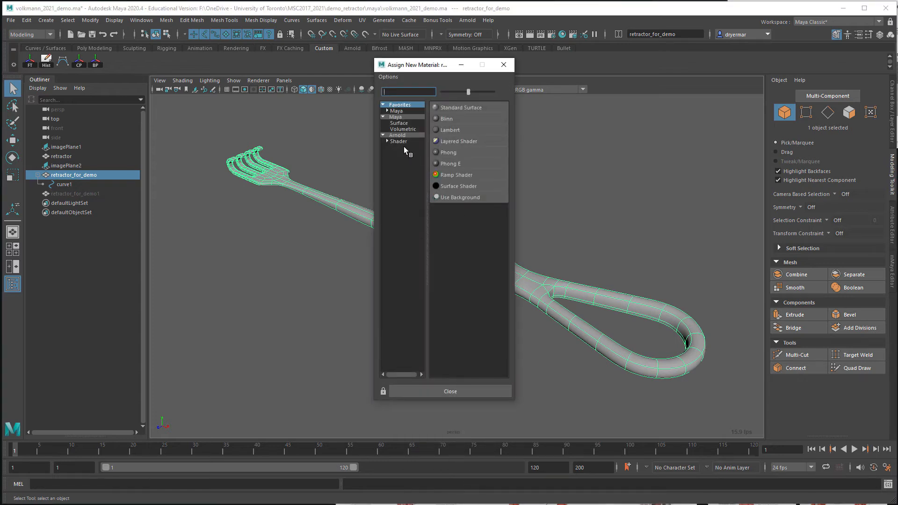
pyautogui.moveTo(402, 69); pyautogui.dragTo(314, 73)
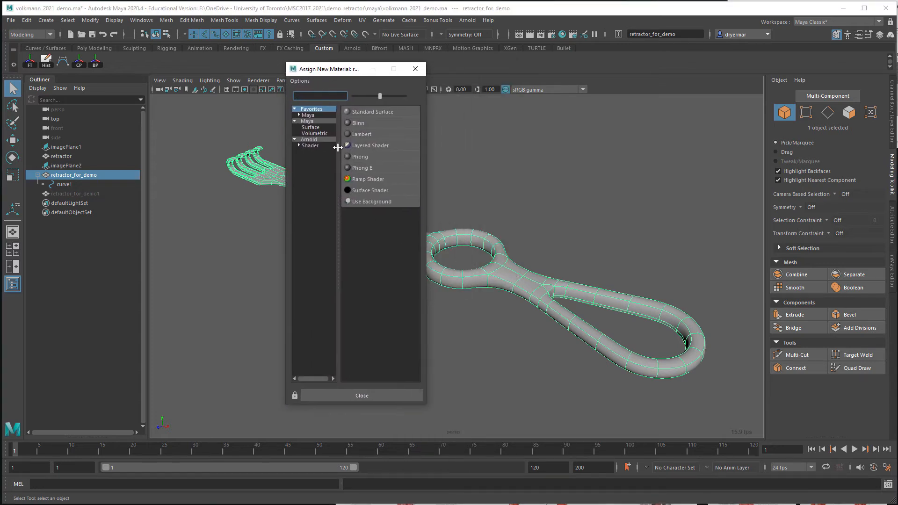
pyautogui.click(308, 146)
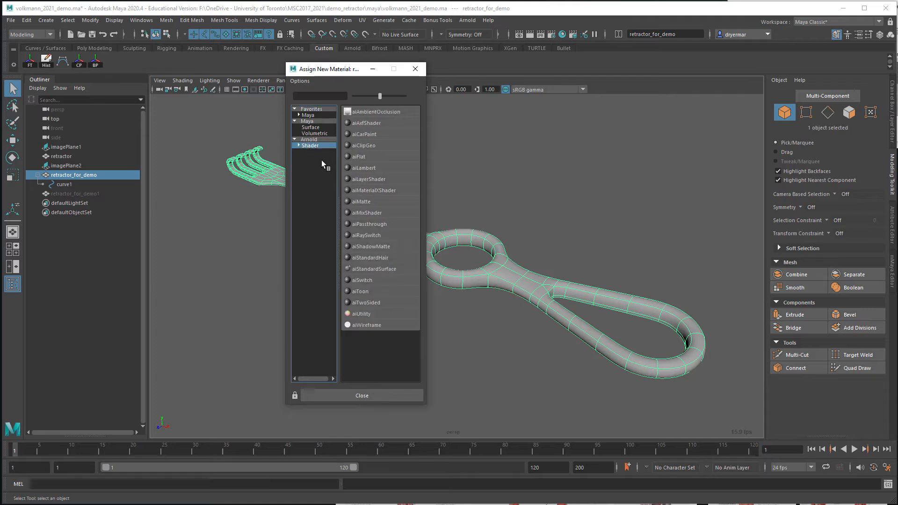
pyautogui.click(382, 268)
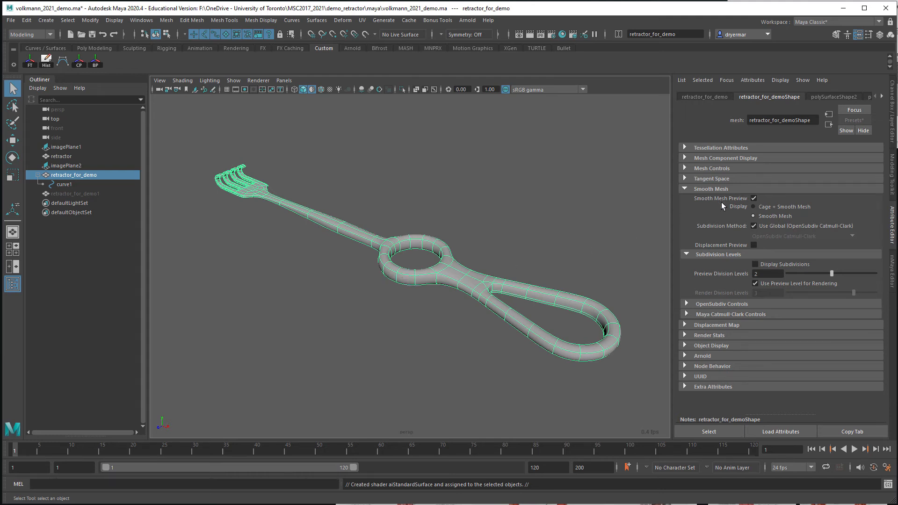
# Delete the retractor's construction history and rename its new material to retractor_shader
pyautogui.click(46, 61)
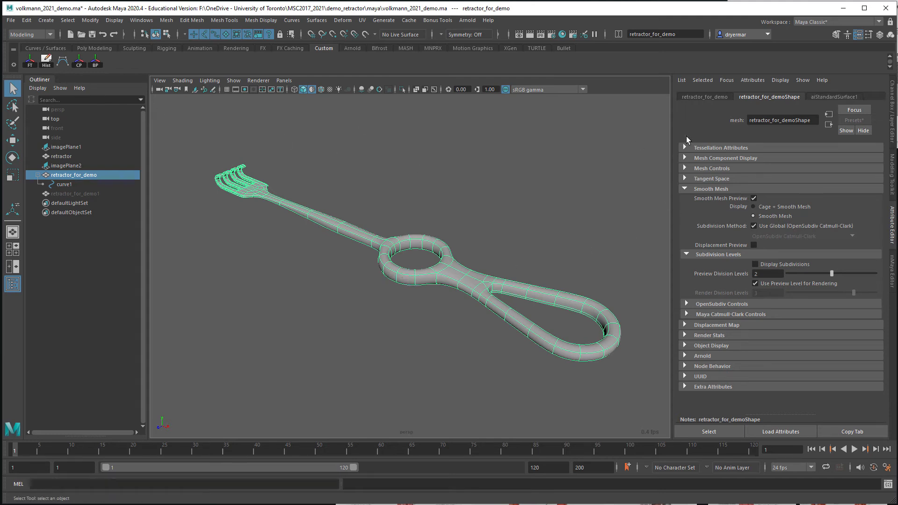
pyautogui.click(835, 97)
pyautogui.doubleClick(800, 119)
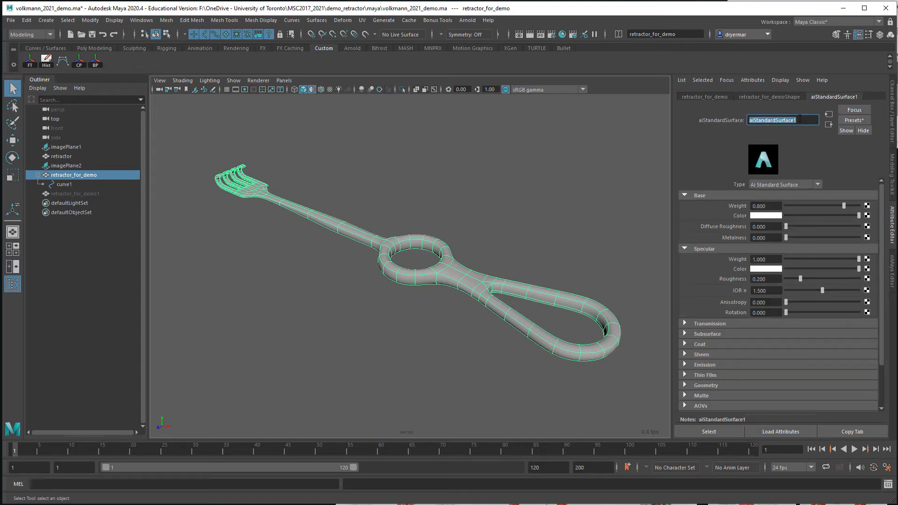
pyautogui.write('retractor_shader')
pyautogui.press('Return')
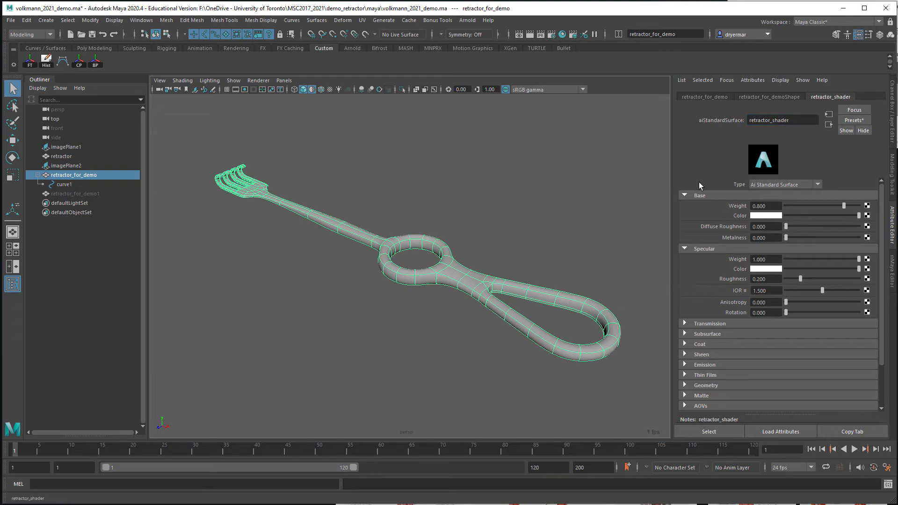
# Apply the Brushed_Metal preset to the retractor_shader material
pyautogui.click(854, 121)
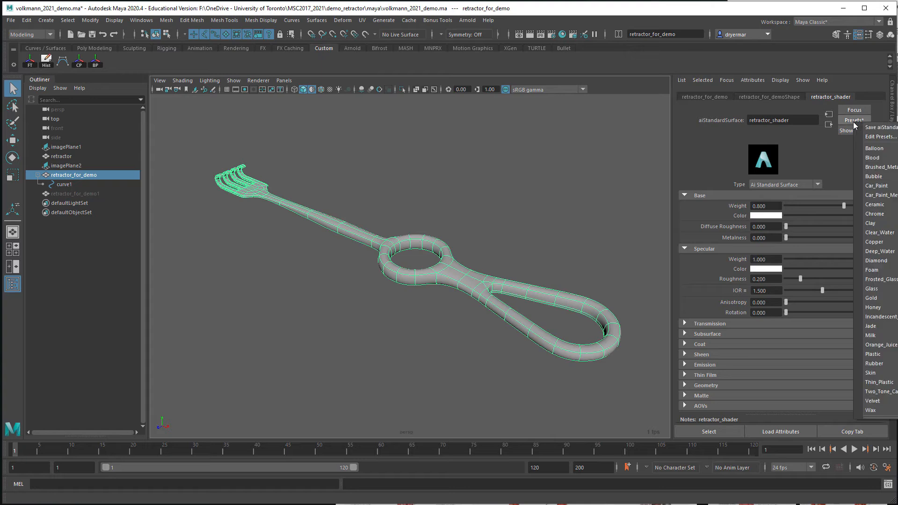
pyautogui.click(881, 167)
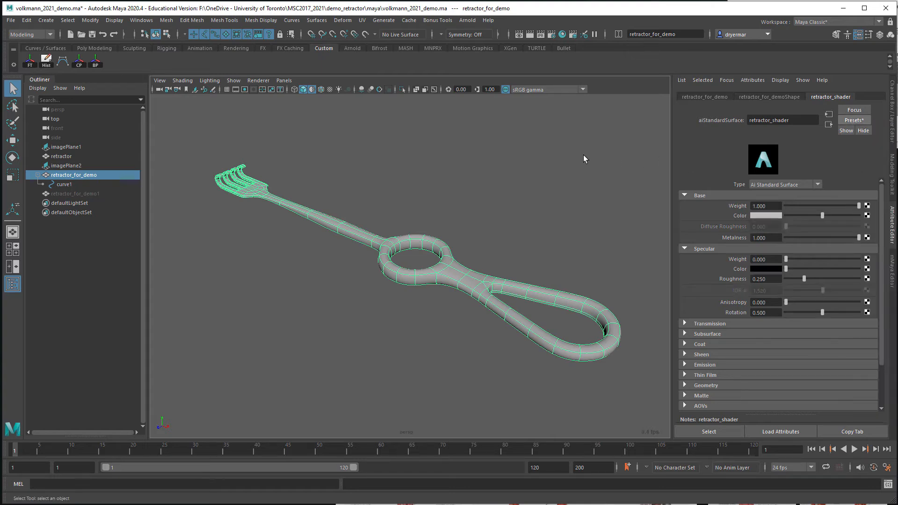
pyautogui.keyDown('alt'); pyautogui.moveTo(583, 156); pyautogui.dragTo(562, 149); pyautogui.keyUp('alt')
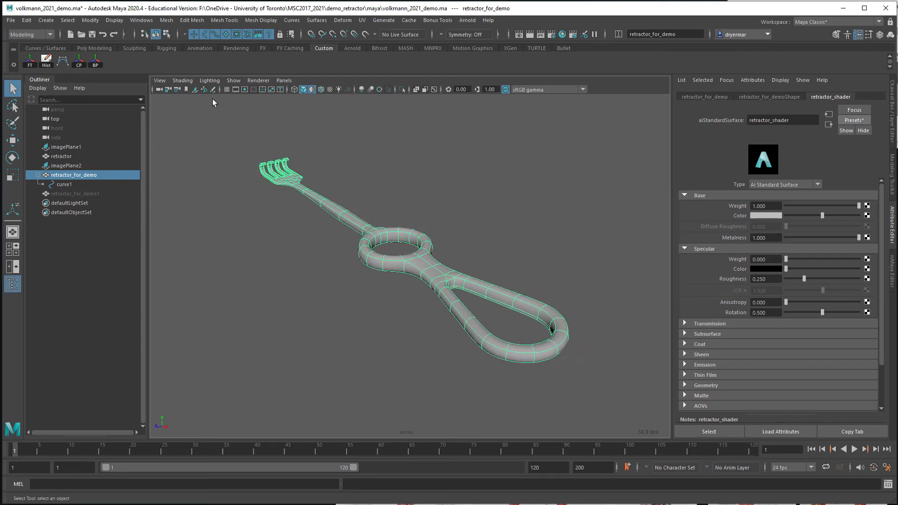
# Create a polygon plane and scale it up into a large ground surface beneath the retractor
pyautogui.click(93, 48)
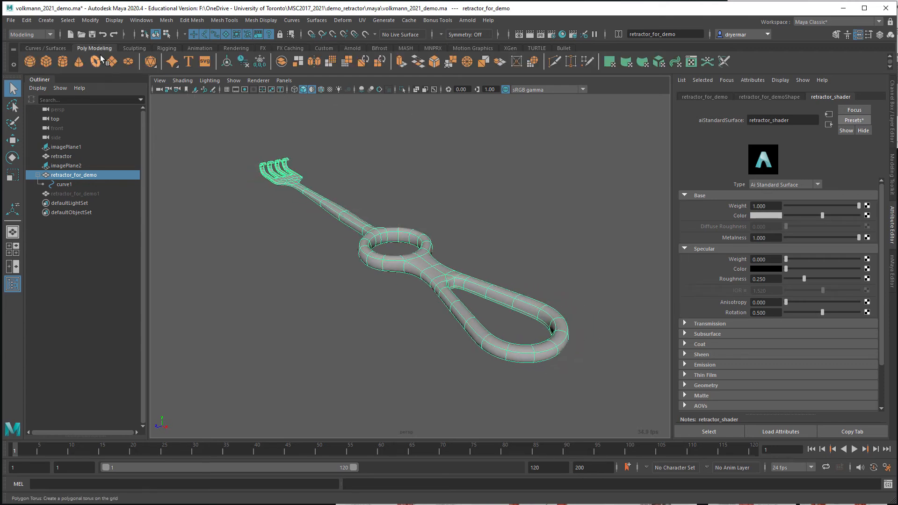
pyautogui.click(111, 62)
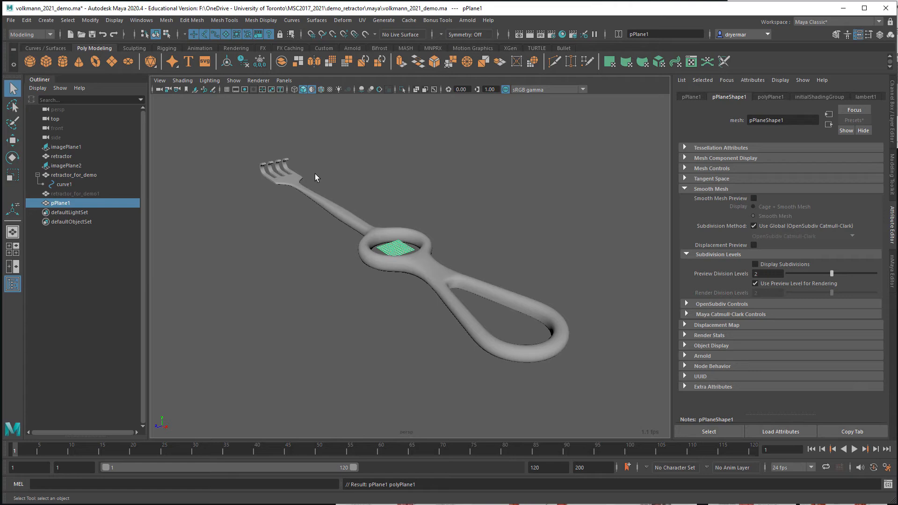
pyautogui.press('r')
pyautogui.moveTo(395, 249); pyautogui.dragTo(872, 262)
pyautogui.press('w')
pyautogui.keyDown('alt'); pyautogui.moveTo(422, 200); pyautogui.dragTo(326, 171); pyautogui.keyUp('alt')
pyautogui.scroll(5, 427, 181)
pyautogui.scroll(-4, 442, 192)
pyautogui.scroll(-5, 326, 172)
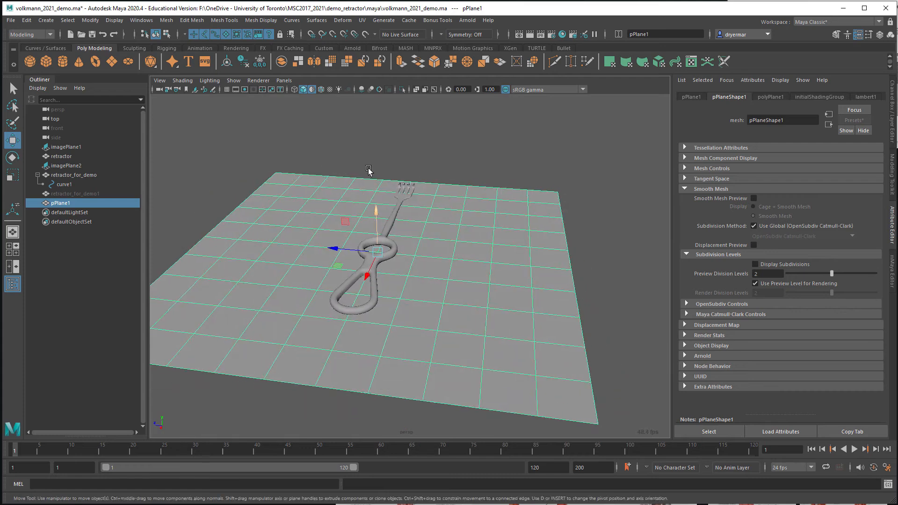
# Add an Arnold skydome light to the scene and set its intensity to 0.2
pyautogui.click(462, 21)
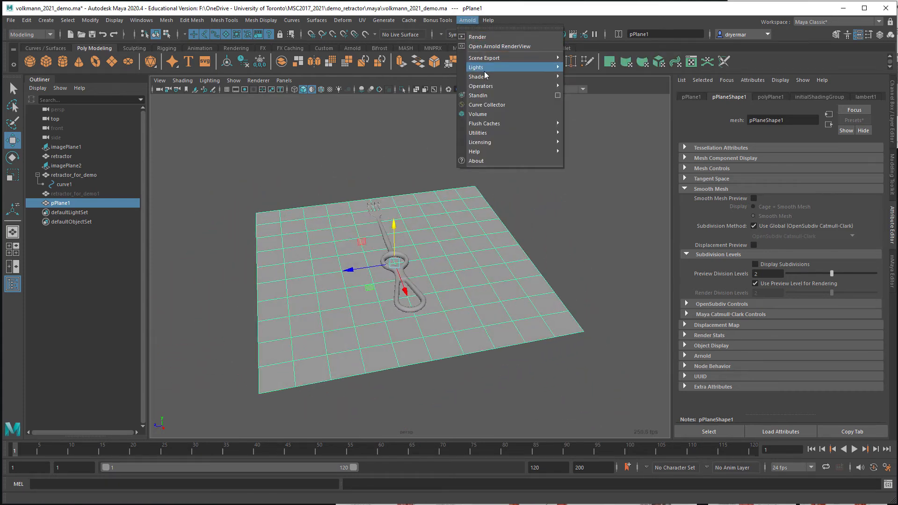
pyautogui.moveTo(483, 69)
pyautogui.click(605, 77)
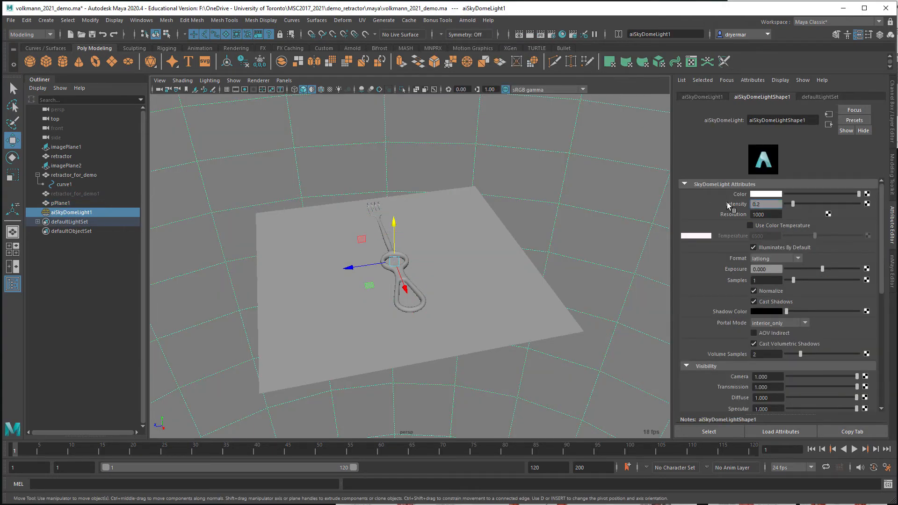
pyautogui.press('Return')
# Add an Arnold area light and raise it well above the retractor and ground plane
pyautogui.click(468, 20)
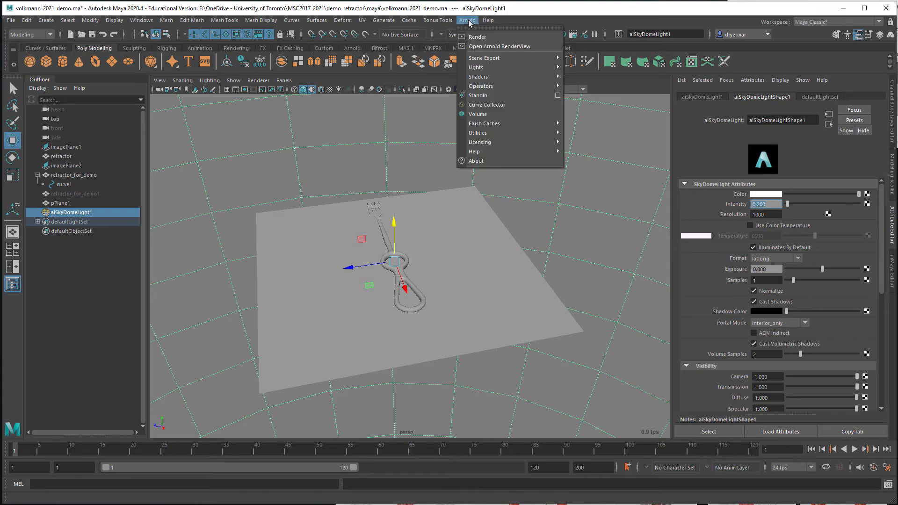
pyautogui.moveTo(486, 68)
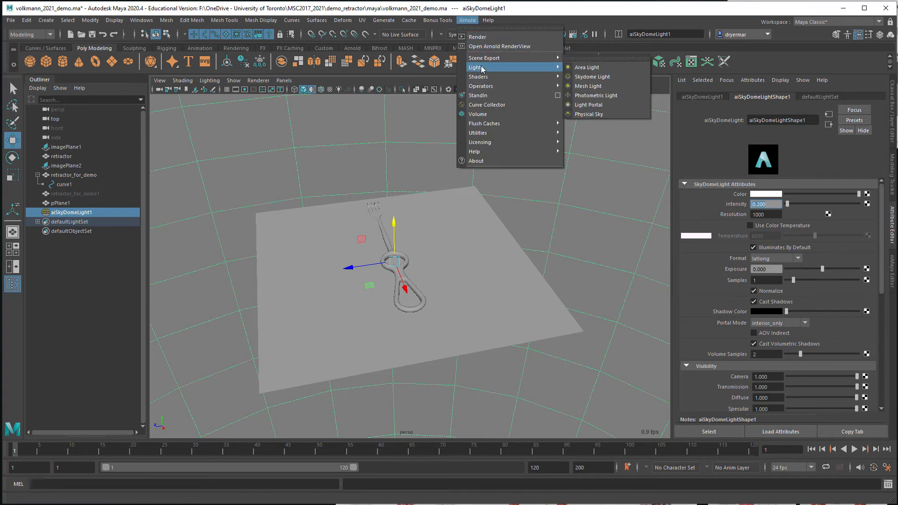
pyautogui.click(587, 67)
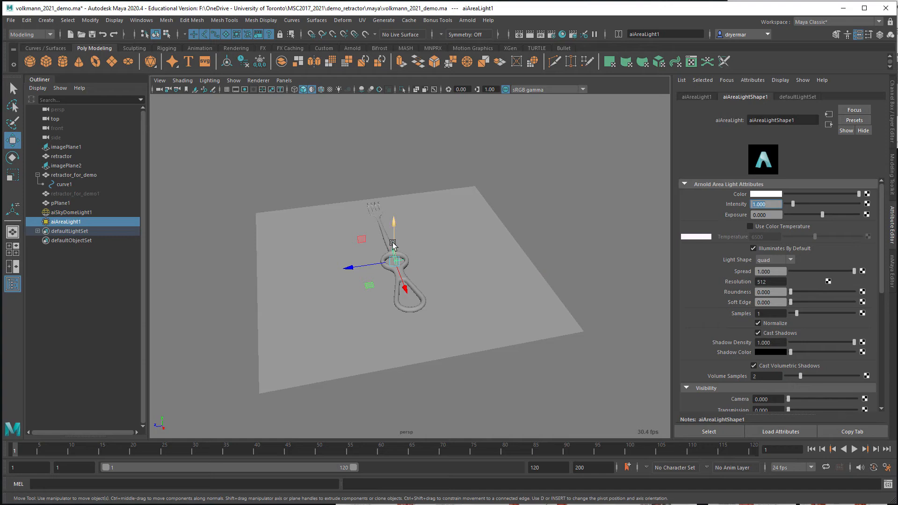
pyautogui.moveTo(394, 234); pyautogui.dragTo(406, 160)
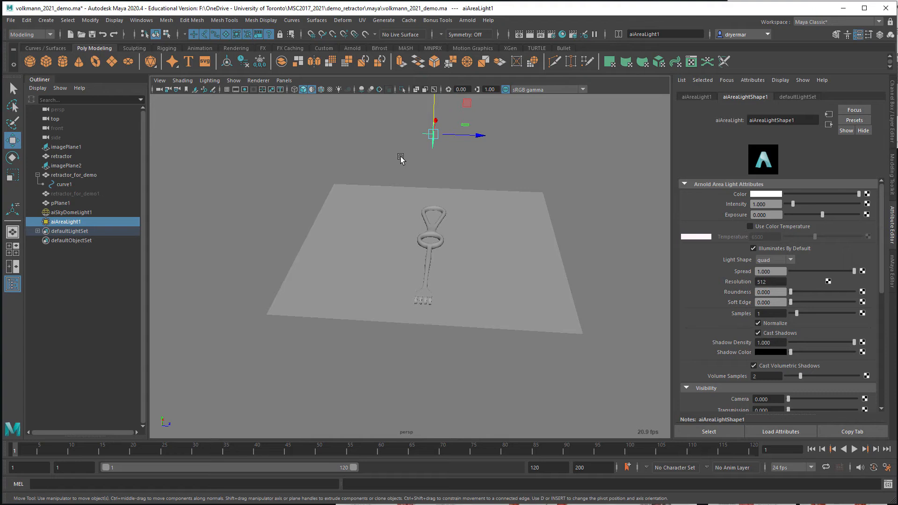
# Rotate the area light to face down at the retractor and stretch it along the instrument's length
pyautogui.press('e')
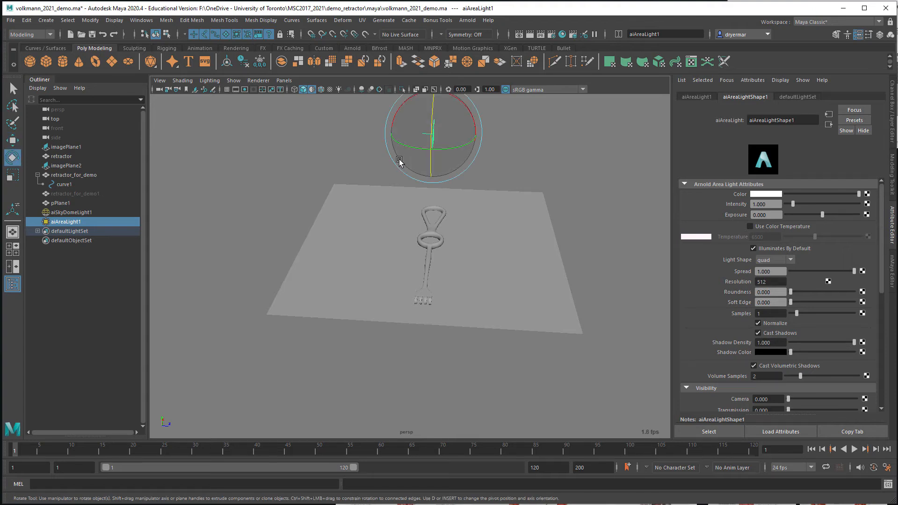
pyautogui.moveTo(399, 160); pyautogui.dragTo(343, 126)
pyautogui.keyDown('alt'); pyautogui.moveTo(356, 168); pyautogui.dragTo(424, 169); pyautogui.keyUp('alt')
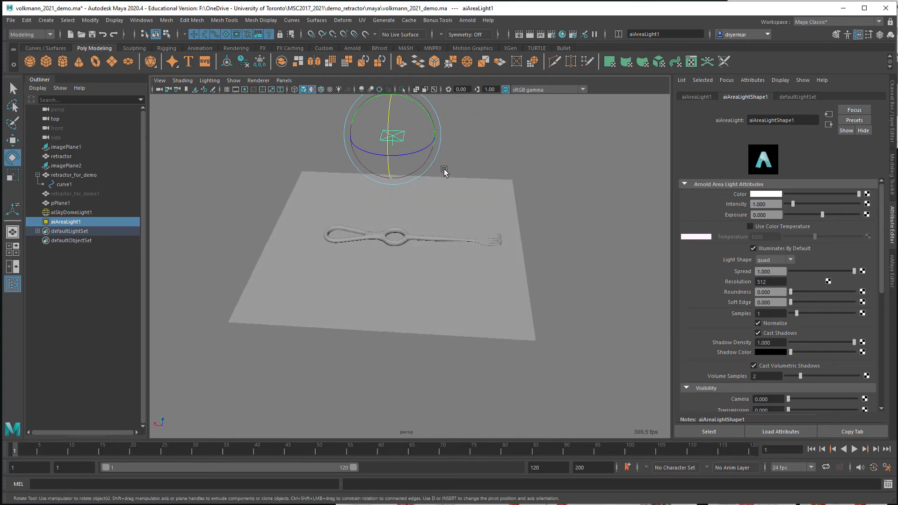
pyautogui.press('r')
pyautogui.moveTo(350, 134); pyautogui.dragTo(147, 128)
# Set the area light's exposure to 9
pyautogui.click(769, 214)
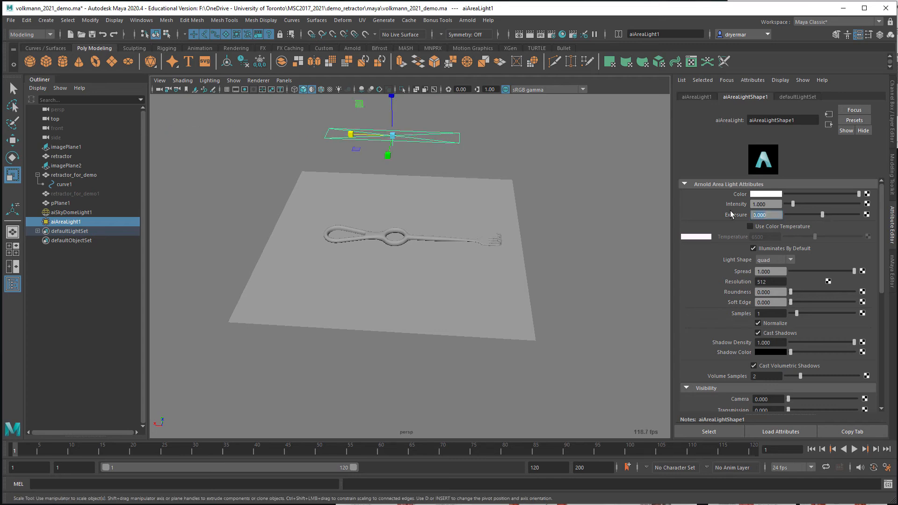
pyautogui.write('9')
pyautogui.press('Return')
# Frame the retractor from a low close-up angle, save the scene, and render it in the Arnold RenderView
pyautogui.keyDown('alt'); pyautogui.moveTo(357, 244); pyautogui.dragTo(365, 248); pyautogui.keyUp('alt')
pyautogui.moveTo(346, 143); pyautogui.dragTo(380, 159)
pyautogui.keyDown('alt'); pyautogui.moveTo(380, 159); pyautogui.dragTo(384, 180, button='right'); pyautogui.keyUp('alt')
pyautogui.keyDown('alt'); pyautogui.moveTo(379, 183); pyautogui.dragTo(399, 191); pyautogui.keyUp('alt')
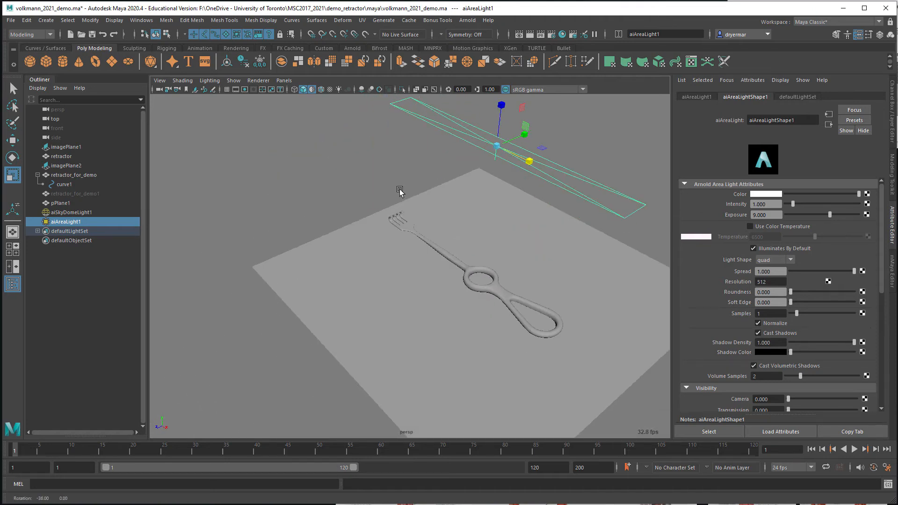
pyautogui.keyDown('alt'); pyautogui.moveTo(399, 190); pyautogui.dragTo(539, 207, button='right'); pyautogui.keyUp('alt')
pyautogui.keyDown('alt'); pyautogui.moveTo(477, 202); pyautogui.dragTo(359, 204, button='middle'); pyautogui.keyUp('alt')
pyautogui.keyDown('alt'); pyautogui.moveTo(359, 204); pyautogui.dragTo(393, 192); pyautogui.keyUp('alt')
pyautogui.hotkey('ctrl', 's')
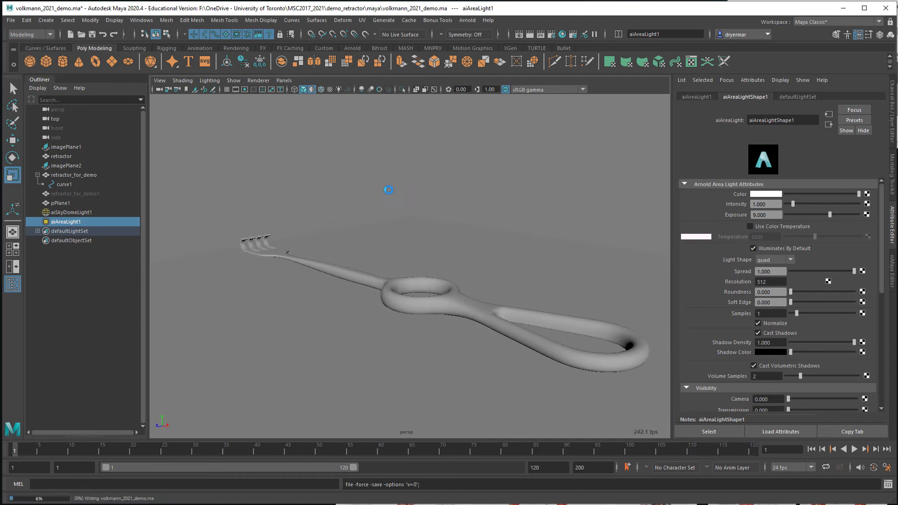
pyautogui.click(467, 20)
pyautogui.click(499, 46)
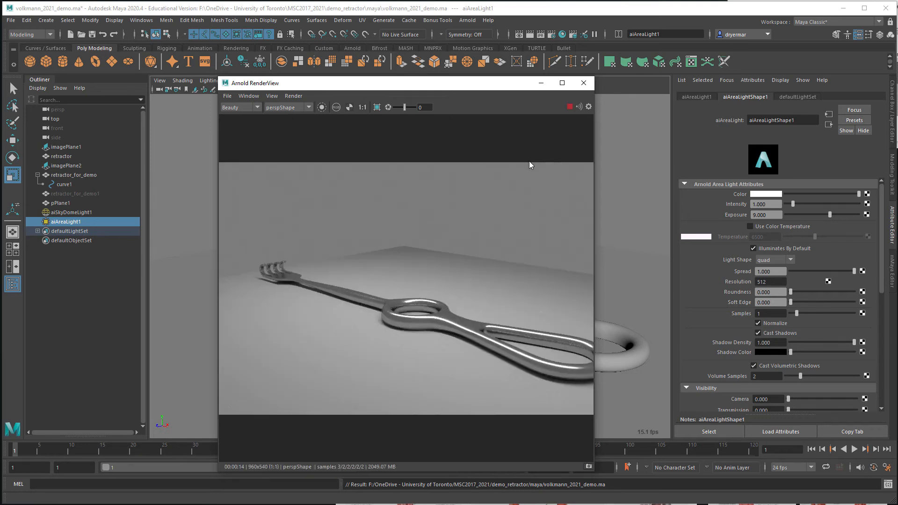
# Examine the live Arnold render of the metal retractor from several angles in an enlarged render window, and end the live render
pyautogui.moveTo(617, 240)
pyautogui.keyDown('alt'); pyautogui.mouseDown()
pyautogui.moveTo(632, 263)
pyautogui.moveTo(589, 253)
pyautogui.moveTo(631, 246)
pyautogui.mouseUp(); pyautogui.keyUp('alt')
pyautogui.keyDown('alt'); pyautogui.moveTo(620, 247); pyautogui.dragTo(648, 238, button='middle'); pyautogui.keyUp('alt')
pyautogui.keyDown('alt'); pyautogui.moveTo(648, 237); pyautogui.dragTo(697, 230); pyautogui.keyUp('alt')
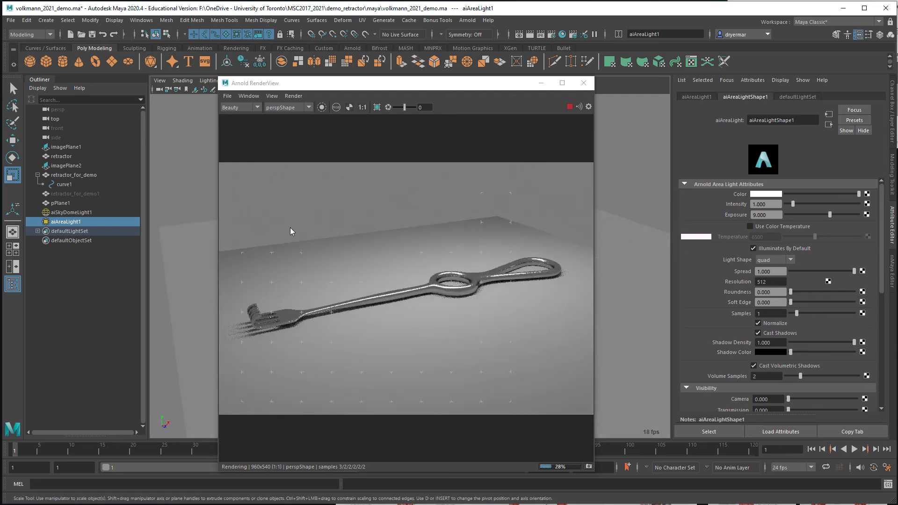
pyautogui.moveTo(218, 230); pyautogui.dragTo(55, 234)
pyautogui.keyDown('alt'); pyautogui.moveTo(620, 274); pyautogui.dragTo(651, 271); pyautogui.keyUp('alt')
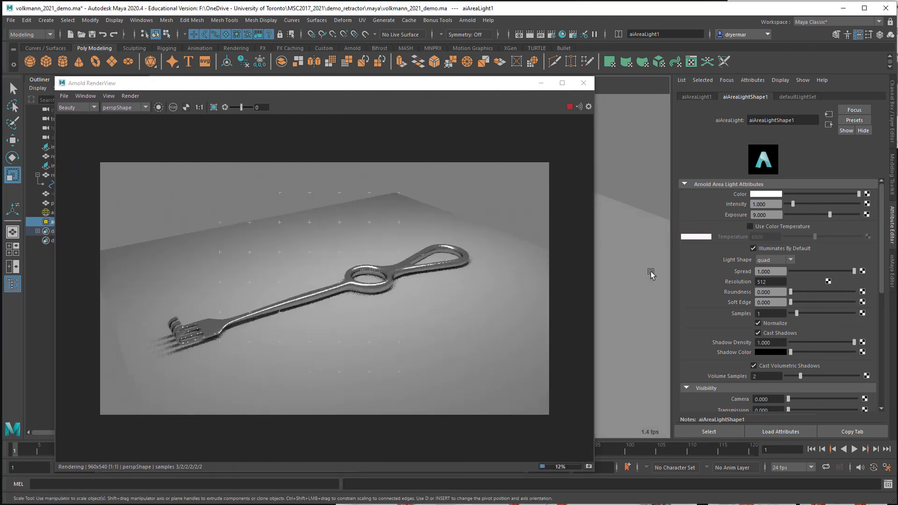
pyautogui.keyDown('alt'); pyautogui.moveTo(651, 271); pyautogui.dragTo(701, 268, button='right'); pyautogui.keyUp('alt')
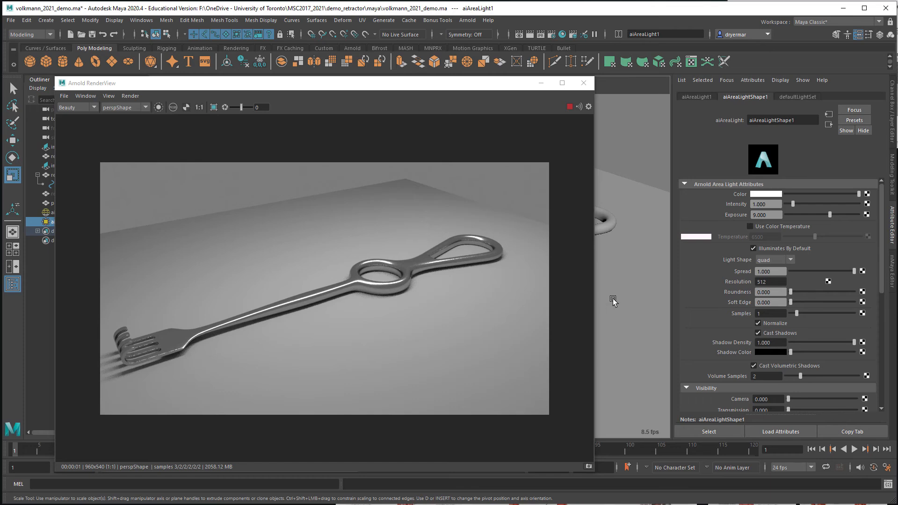
pyautogui.keyDown('alt'); pyautogui.moveTo(641, 286); pyautogui.dragTo(631, 329); pyautogui.keyUp('alt')
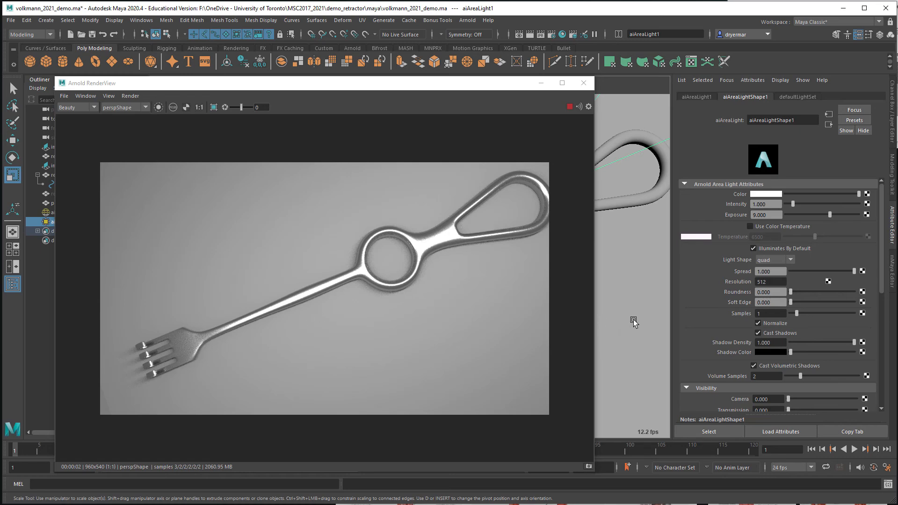
pyautogui.keyDown('alt'); pyautogui.moveTo(634, 321); pyautogui.dragTo(620, 287); pyautogui.keyUp('alt')
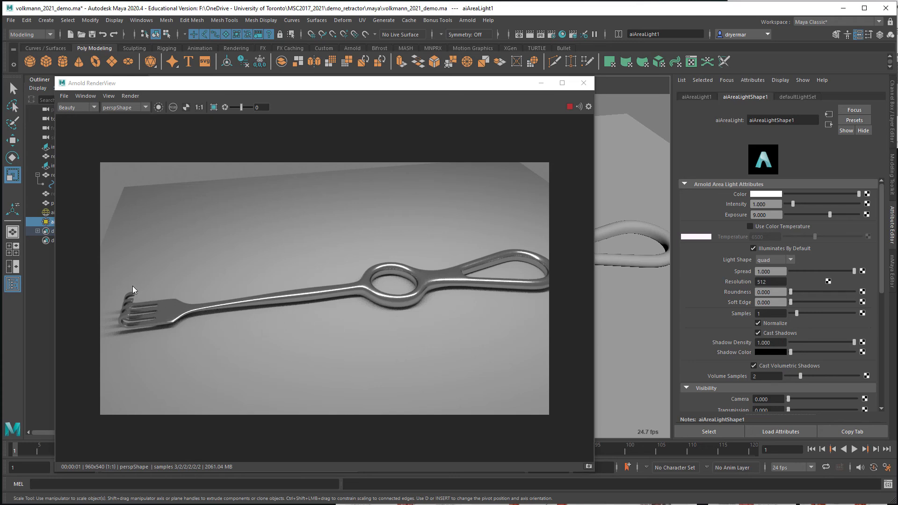
pyautogui.moveTo(133, 289)
pyautogui.mouseDown(button='middle')
pyautogui.moveTo(150, 277)
pyautogui.moveTo(141, 283)
pyautogui.mouseUp(button='middle')
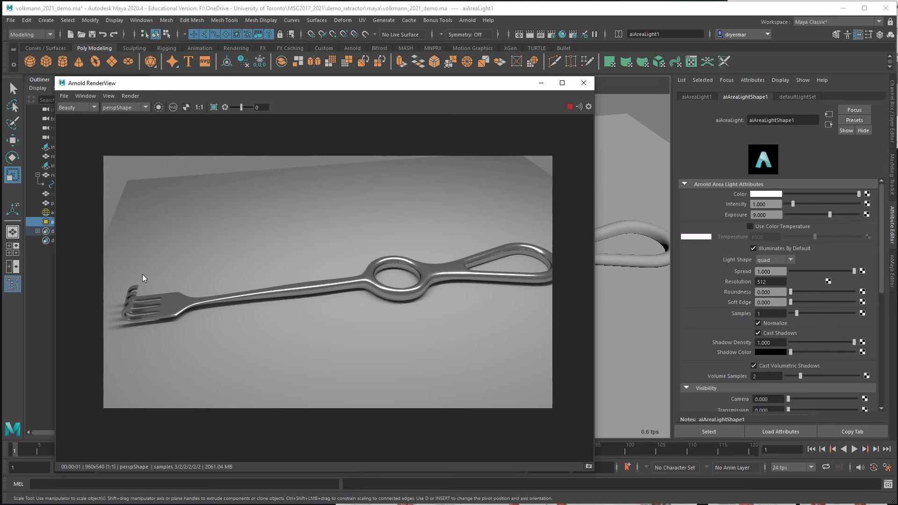
pyautogui.click(570, 107)
pyautogui.click(584, 83)
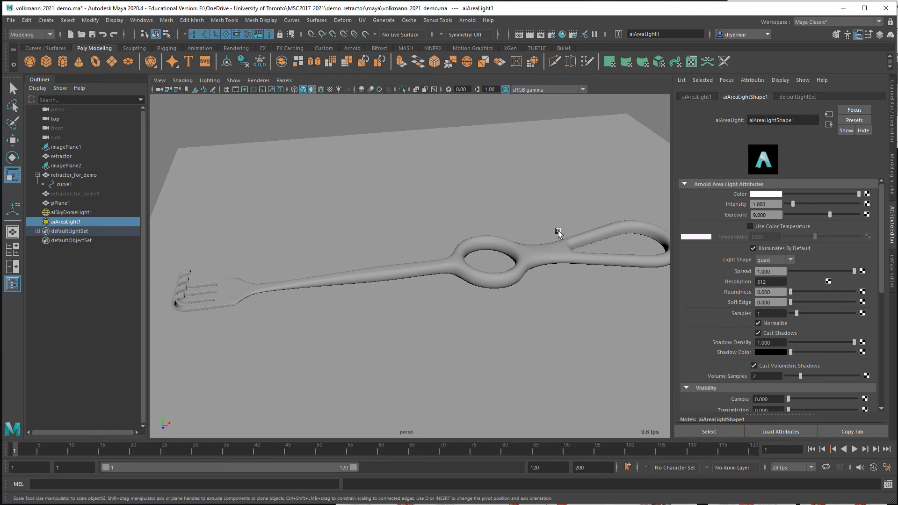
# Render a still image of the retractor from the perspective camera in Maya's Render View
pyautogui.click(467, 20)
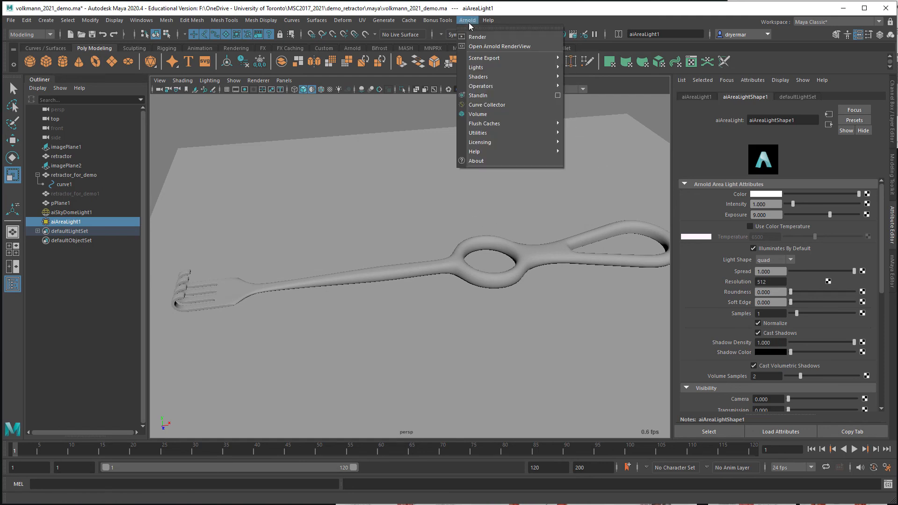
pyautogui.click(557, 21)
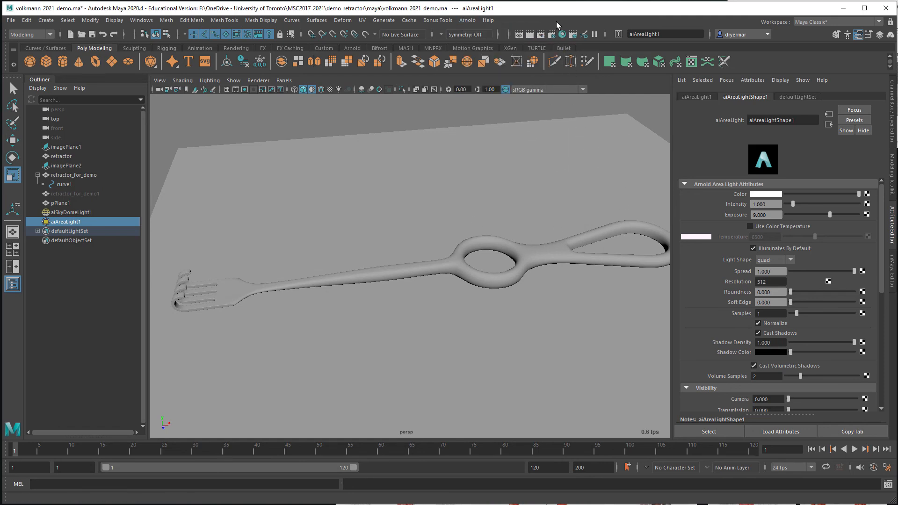
pyautogui.click(520, 35)
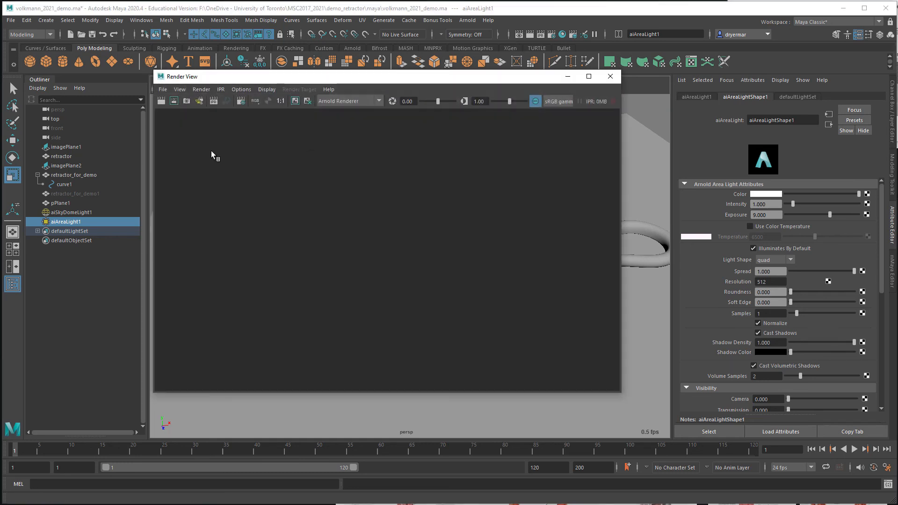
pyautogui.click(161, 102)
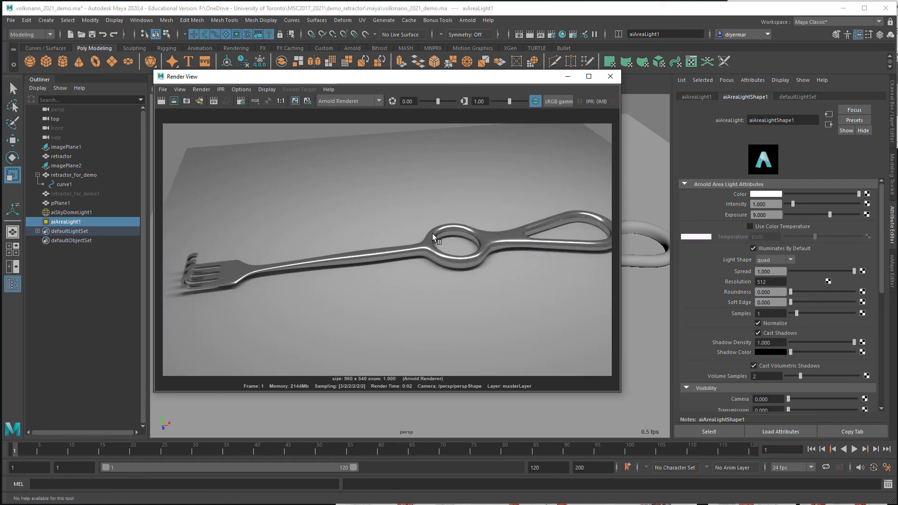
pyautogui.click(654, 204)
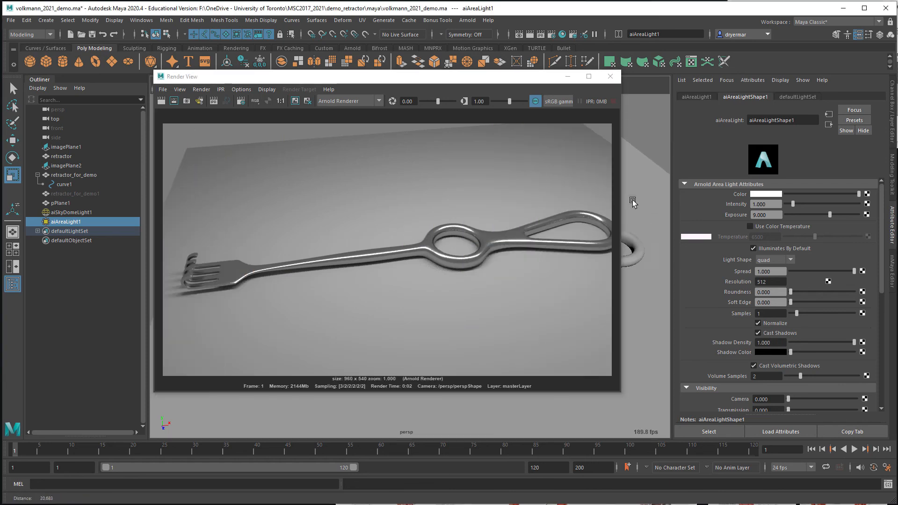
# Start saving the rendered image to the project's renders folder and open its file type choices
pyautogui.click(163, 89)
pyautogui.click(174, 117)
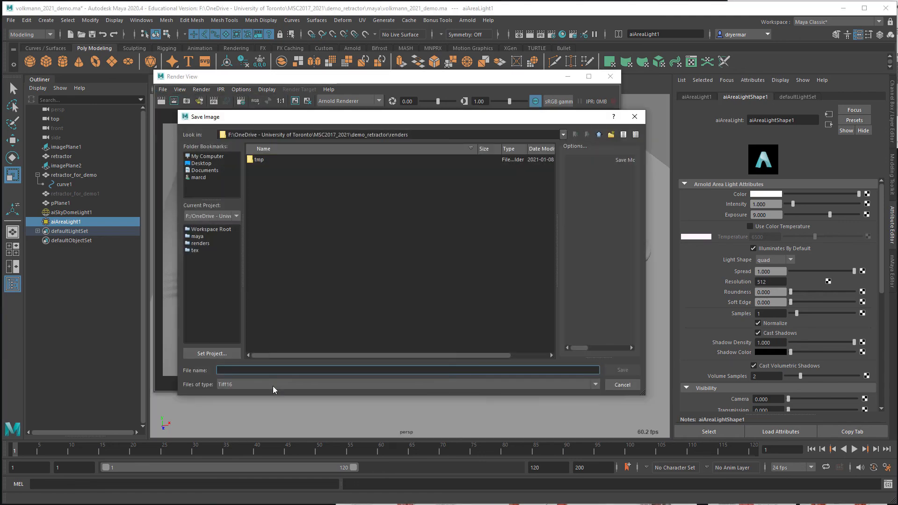
pyautogui.click(244, 384)
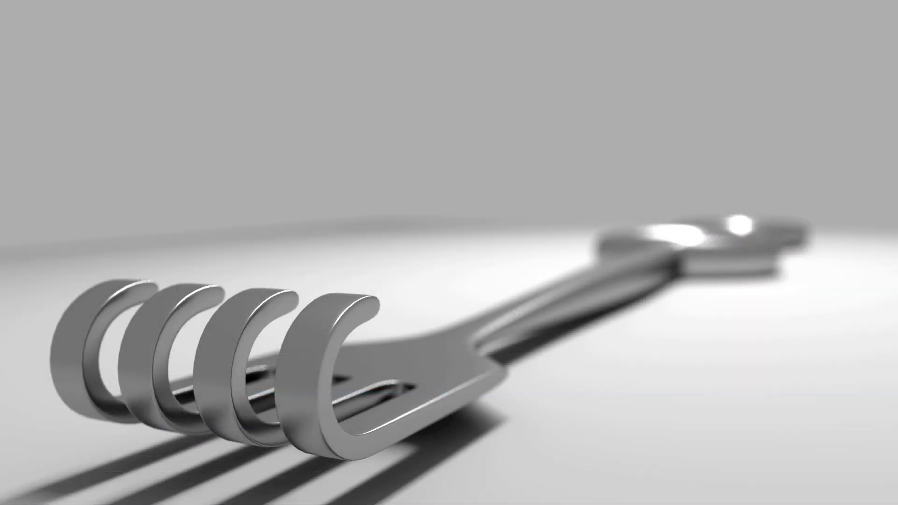